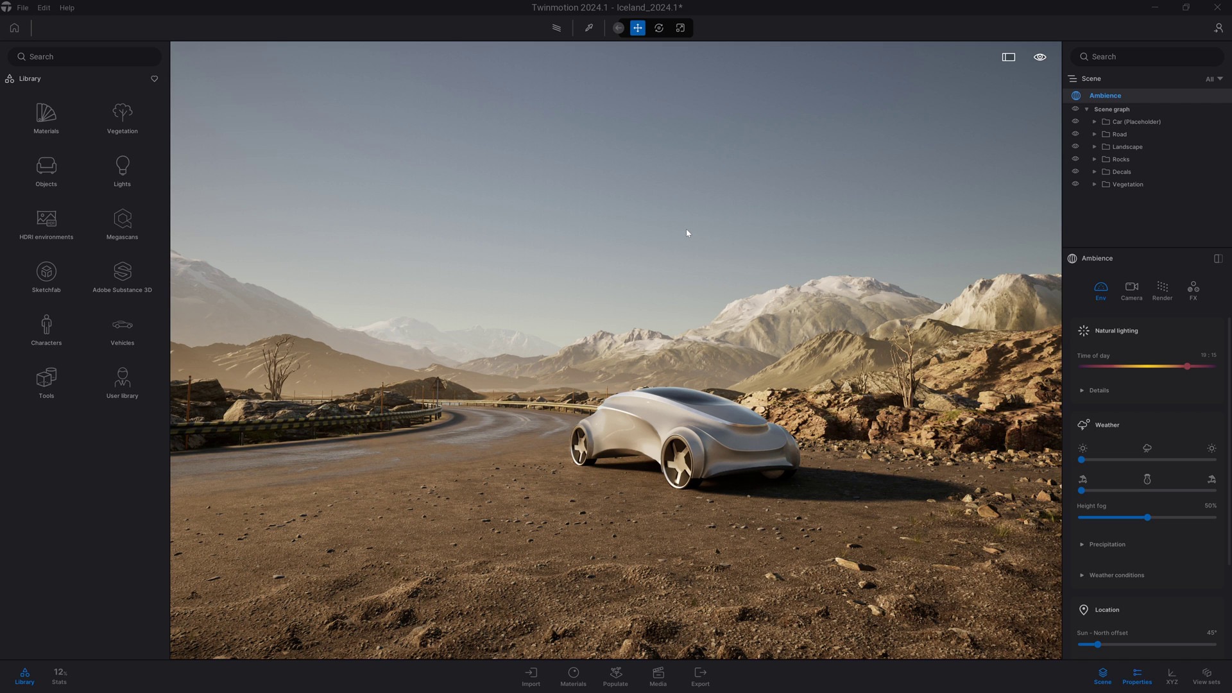
Choose the Spacing tool among the Populate placement tools.
left_click(616, 678)
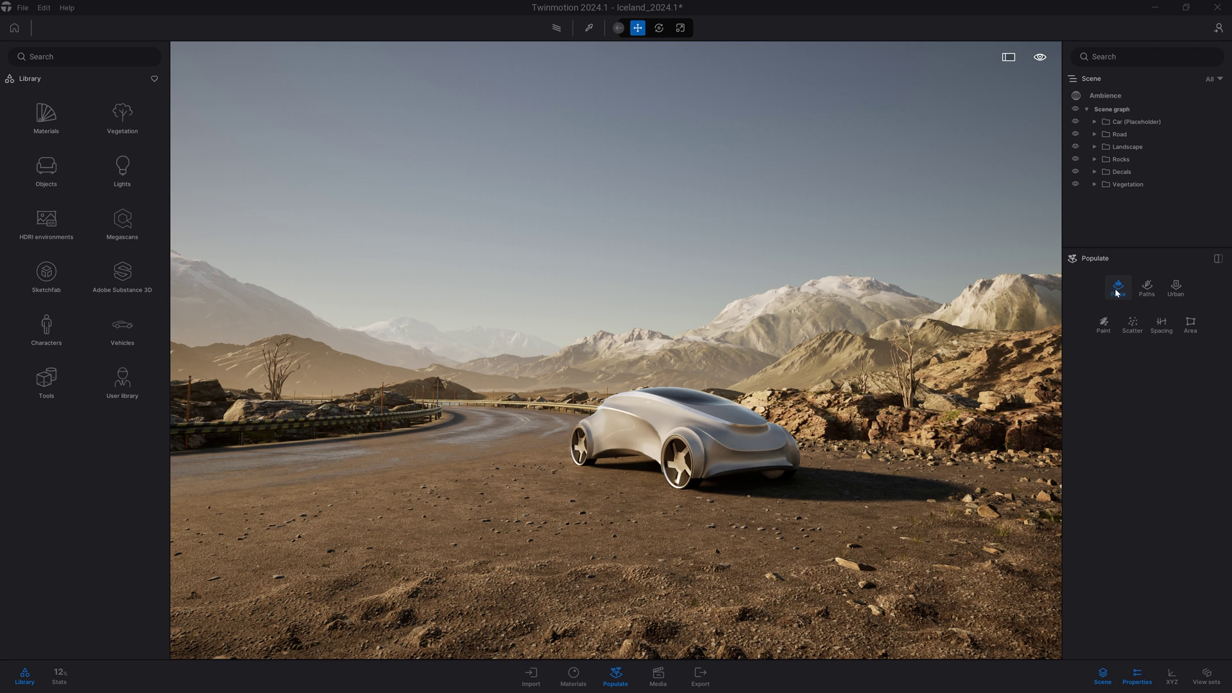
left_click(1158, 330)
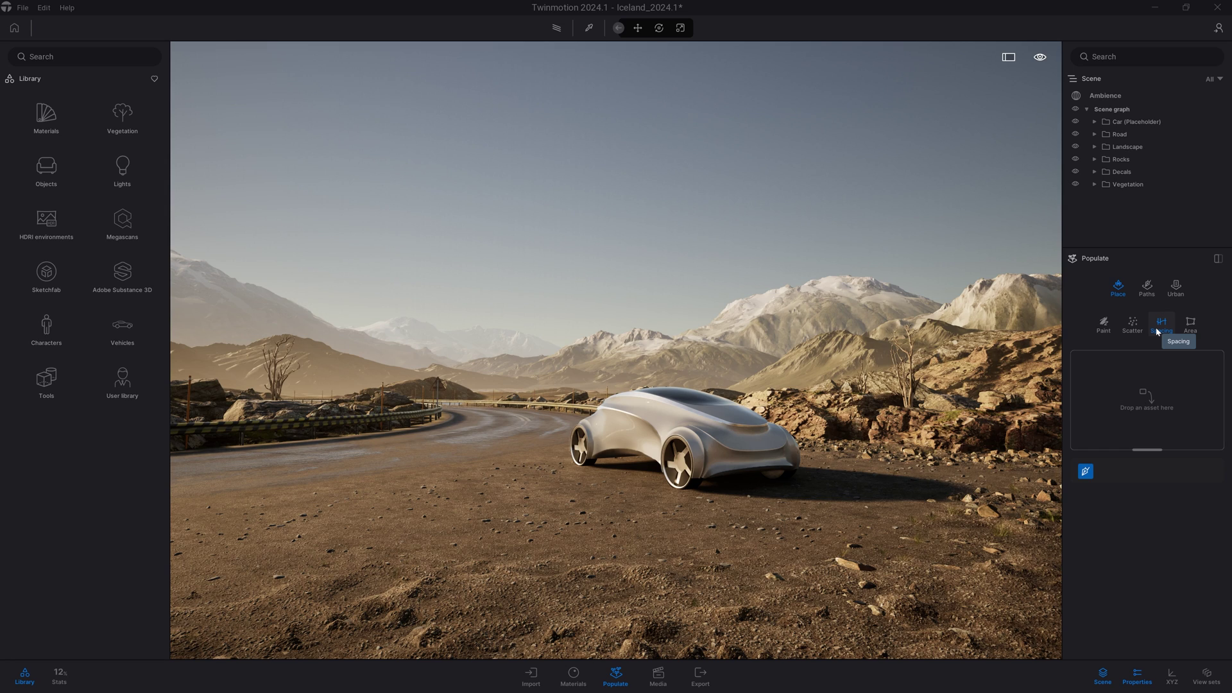
right_click_drag(695, 384, 566, 535)
key("e")
left_click_drag(565, 534, 458, 656)
key("e")
right_click_drag(460, 658, 459, 692)
key("s")
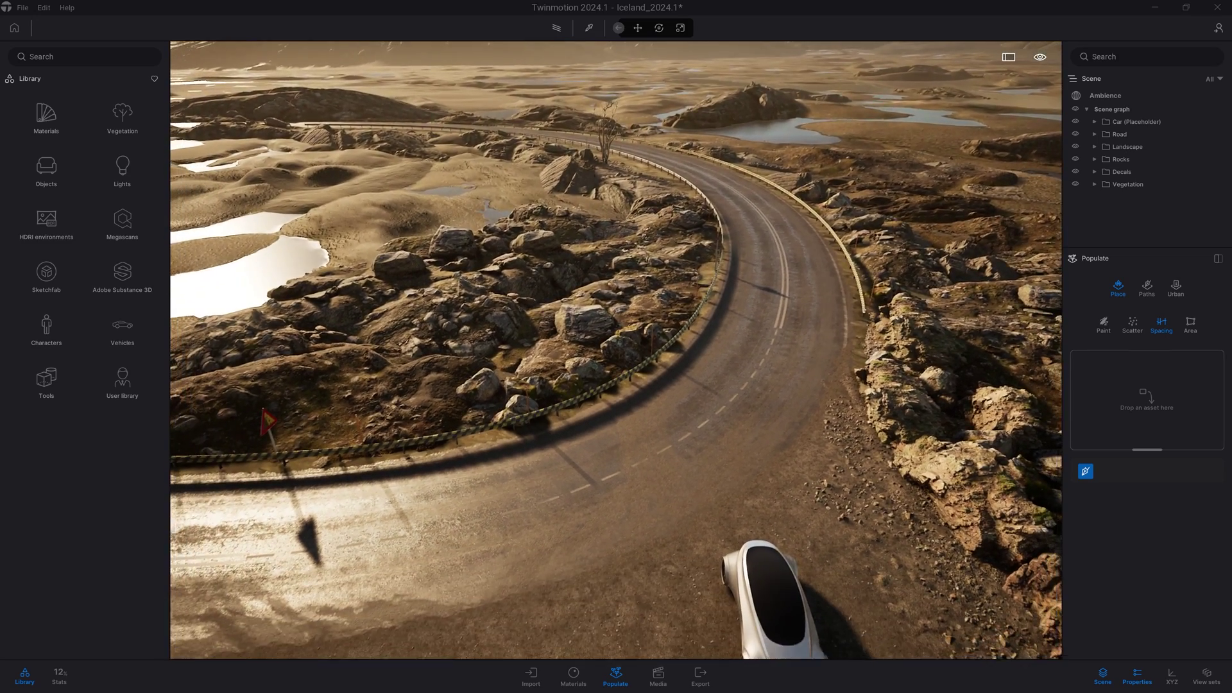
key("Escape")
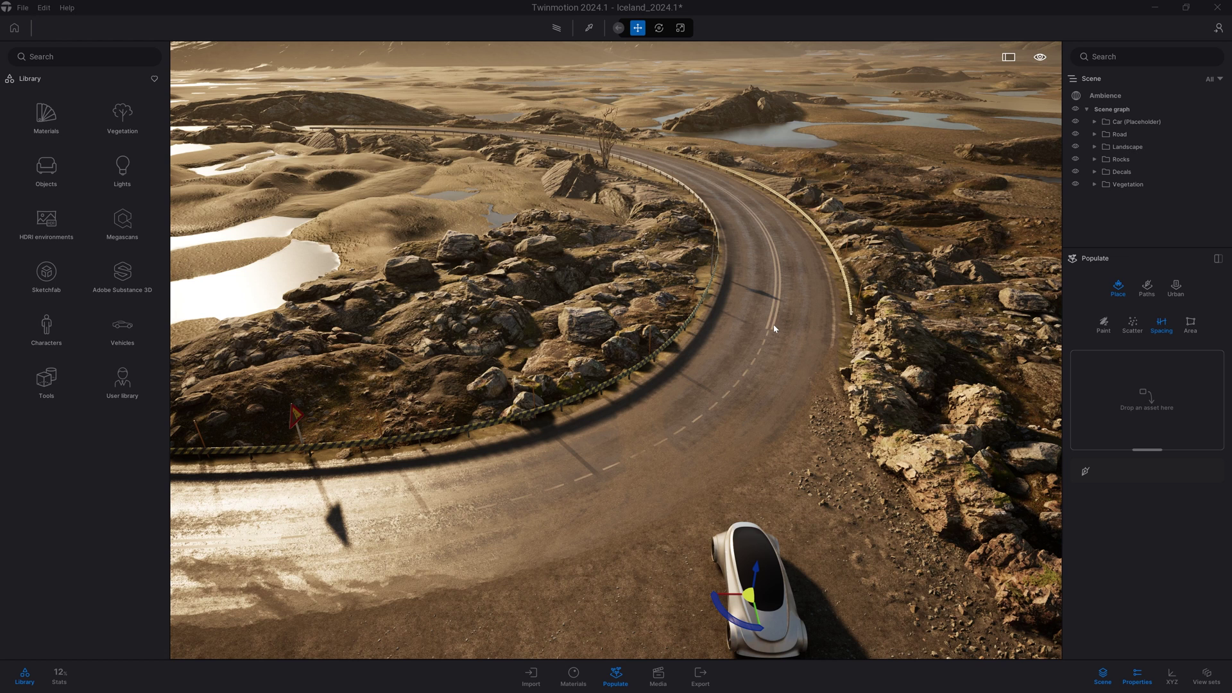
Hide the existing Road Marking object in the scene.
left_click(774, 329)
left_click(1076, 221)
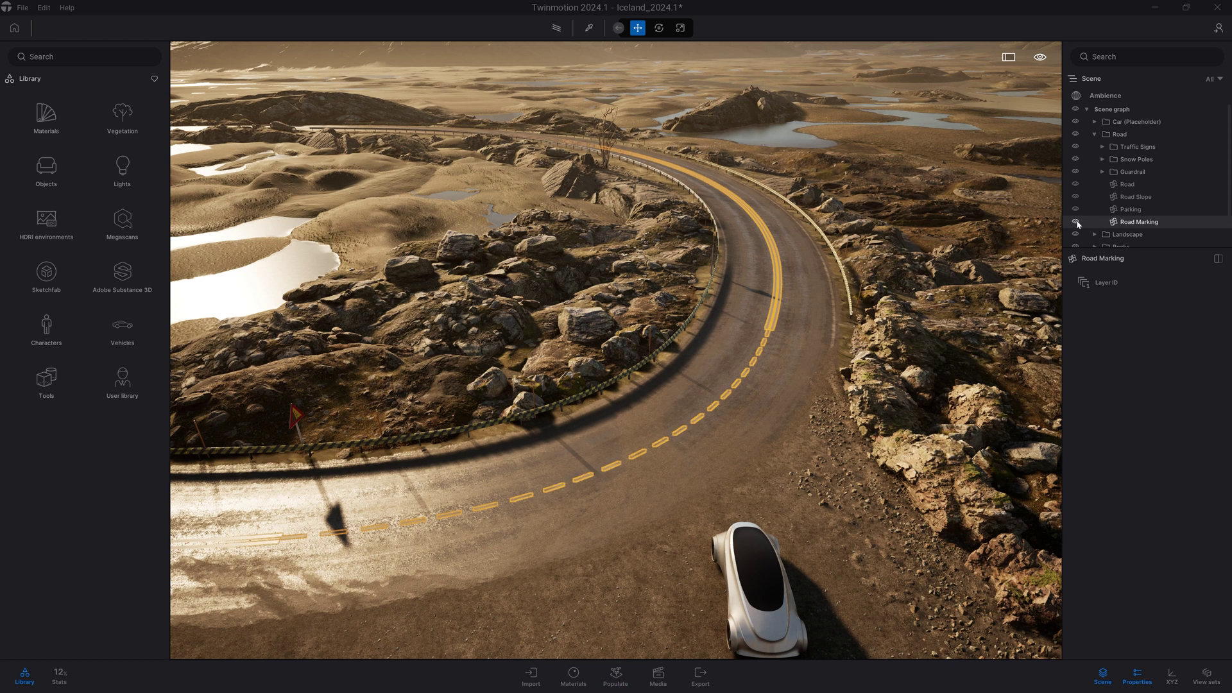
key("Escape")
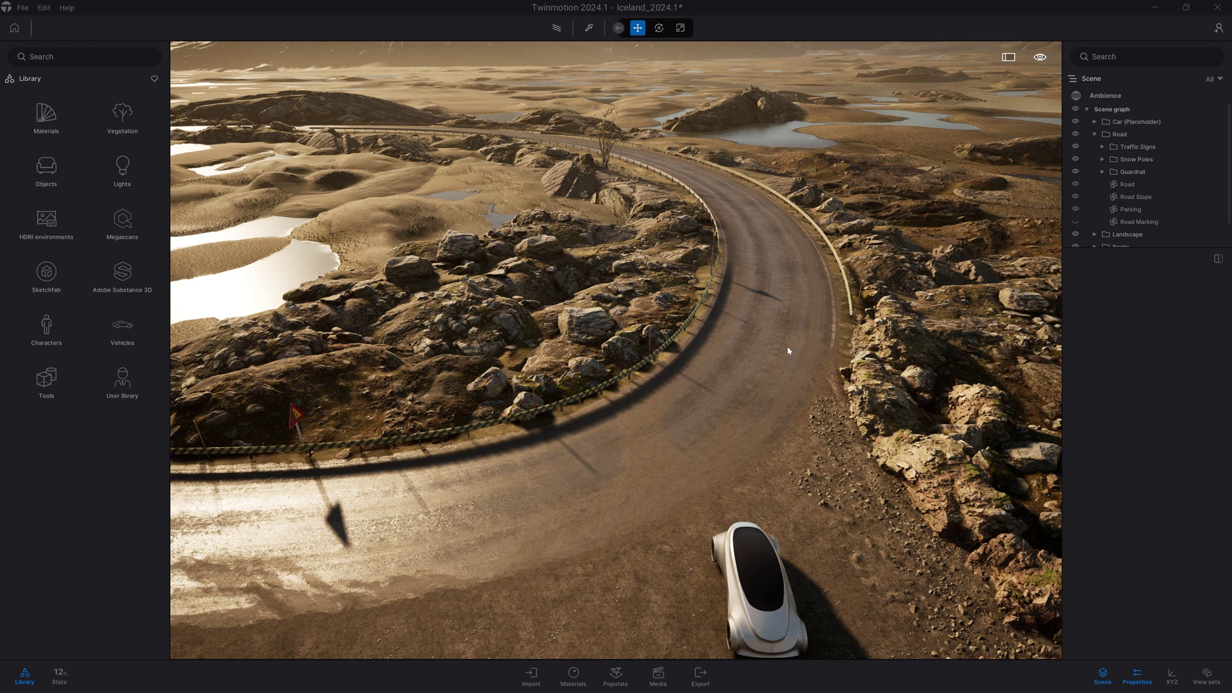
Draw a spacing path along the road's centre line, around the bend and into the distance.
left_click(624, 673)
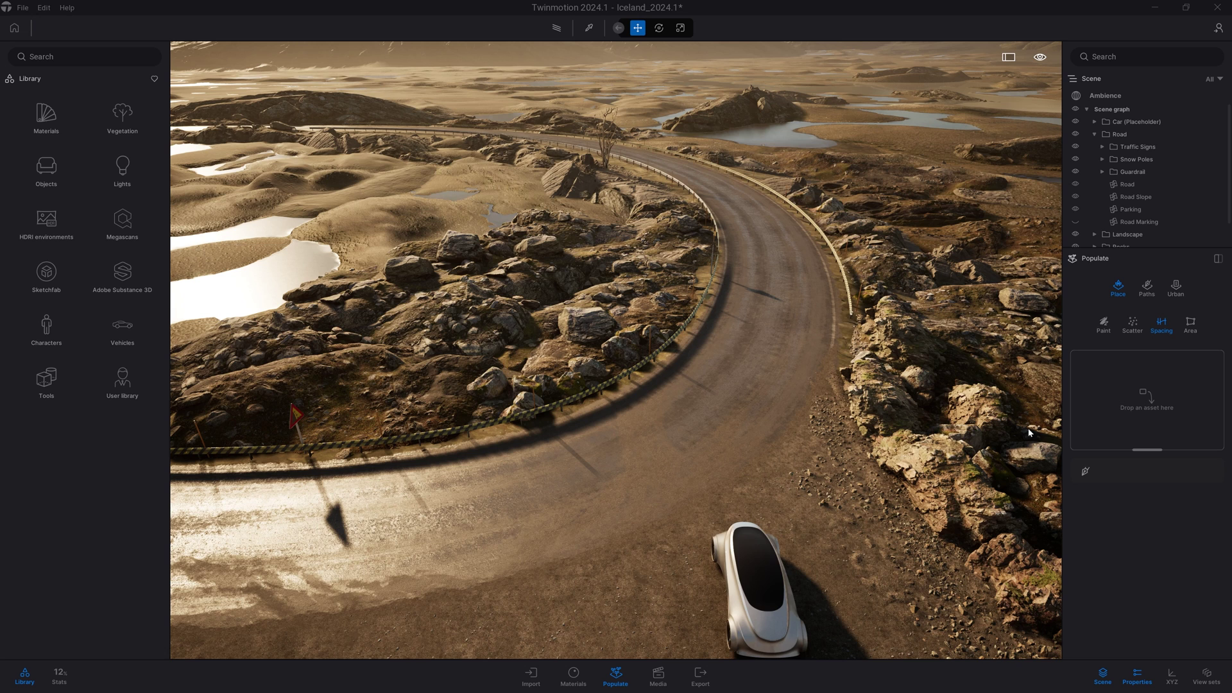
left_click(1085, 473)
left_click(299, 543)
left_click(504, 509)
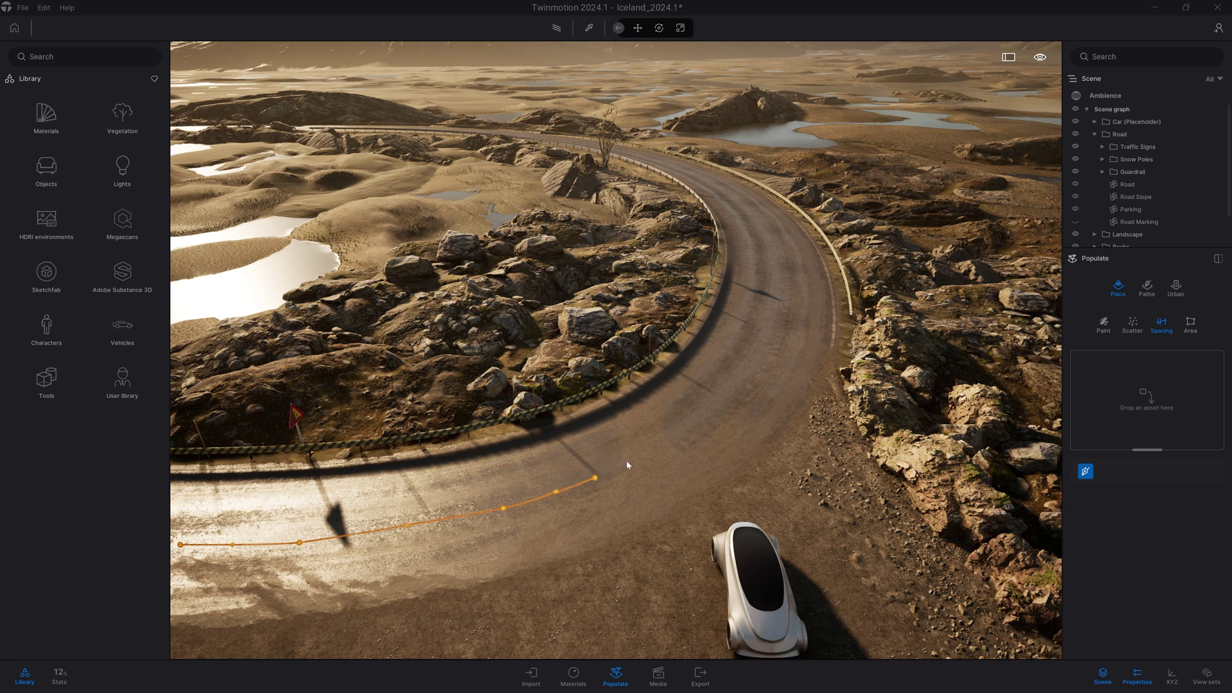
left_click(674, 436)
left_click(765, 335)
left_click(774, 256)
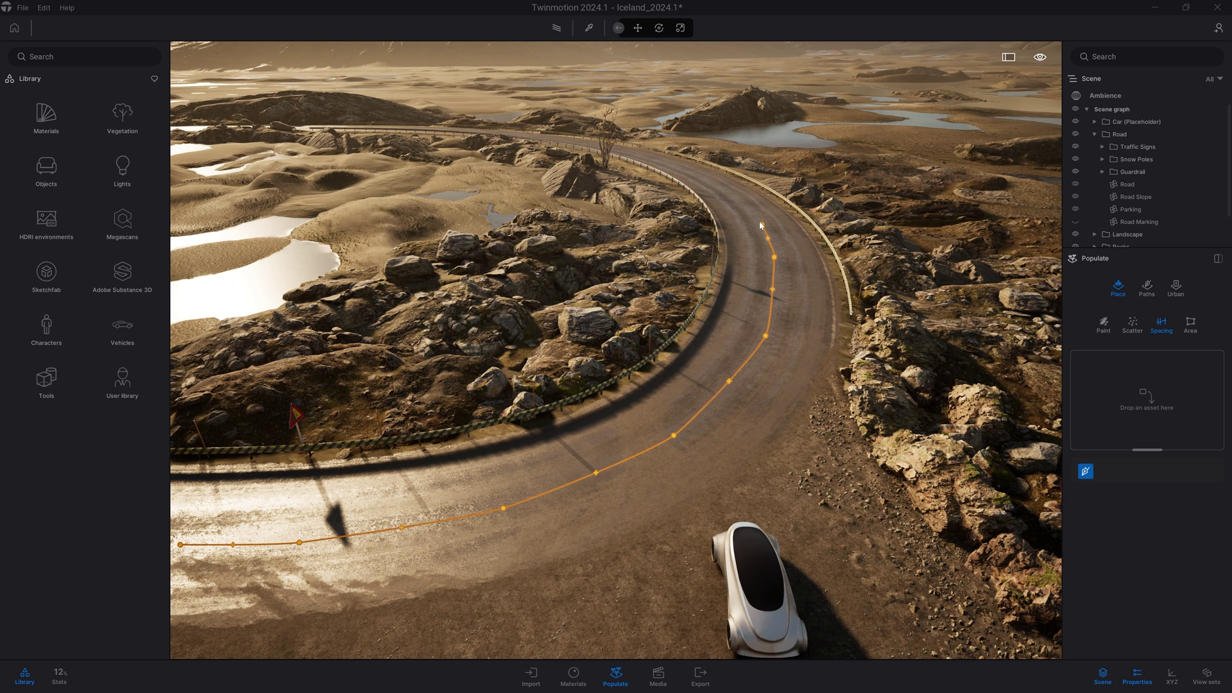
left_click(755, 216)
left_click(717, 185)
left_click(661, 161)
left_click(582, 142)
left_click(518, 133)
key("Escape")
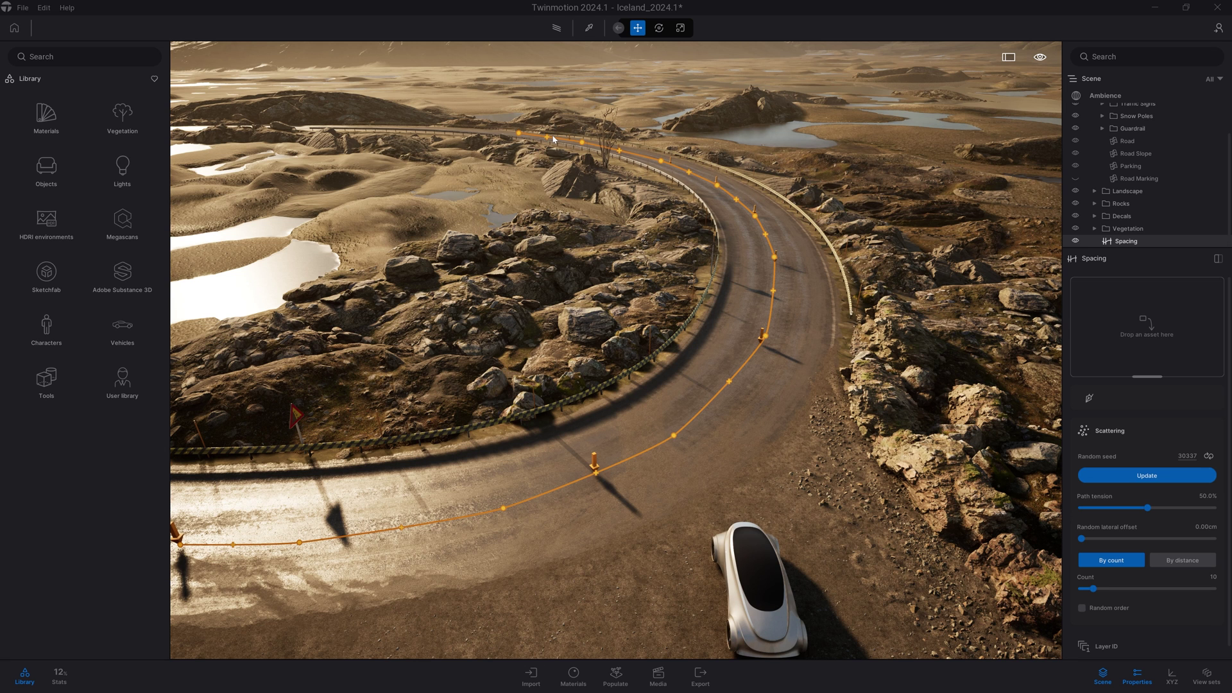
Set the path tension to 0% and add the Single dash marking decal to the spacing path.
left_click(1218, 259)
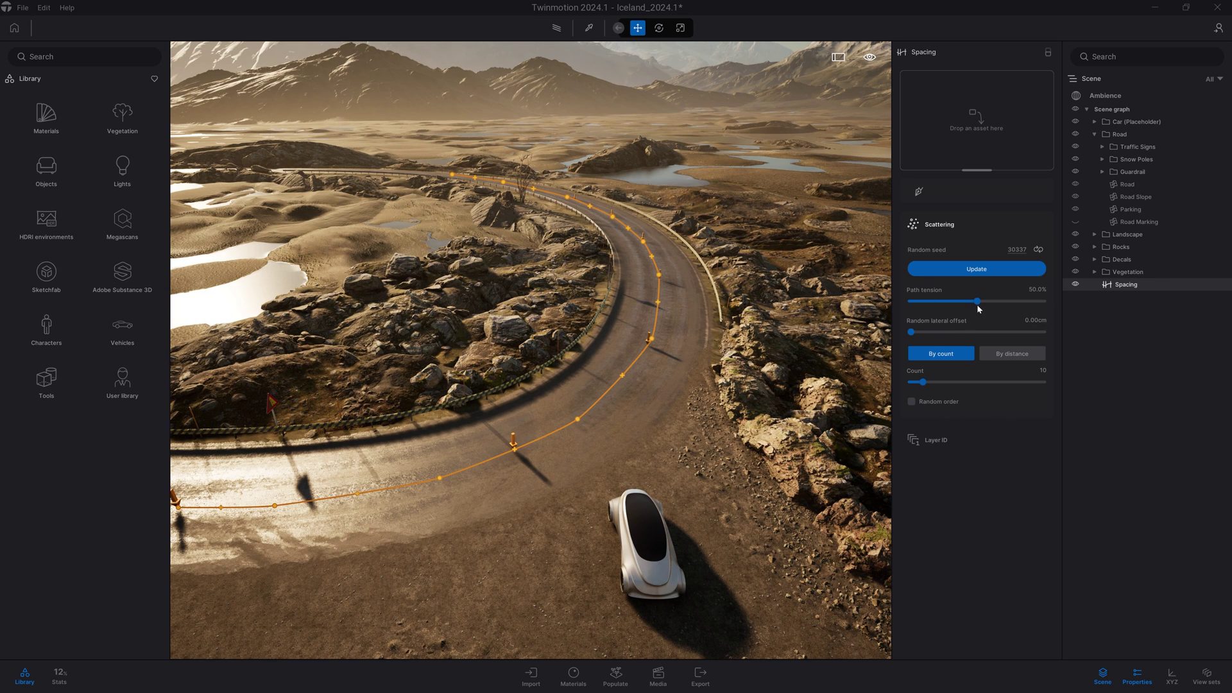
left_click_drag(978, 305, 943, 311)
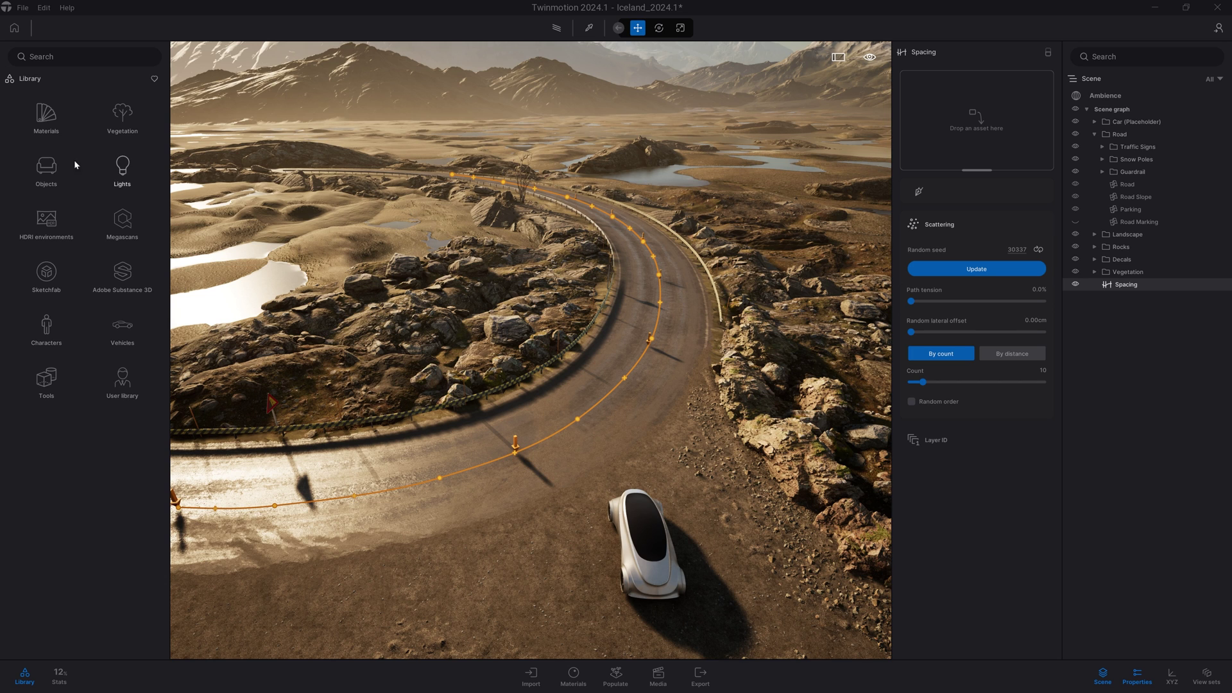
left_click(48, 166)
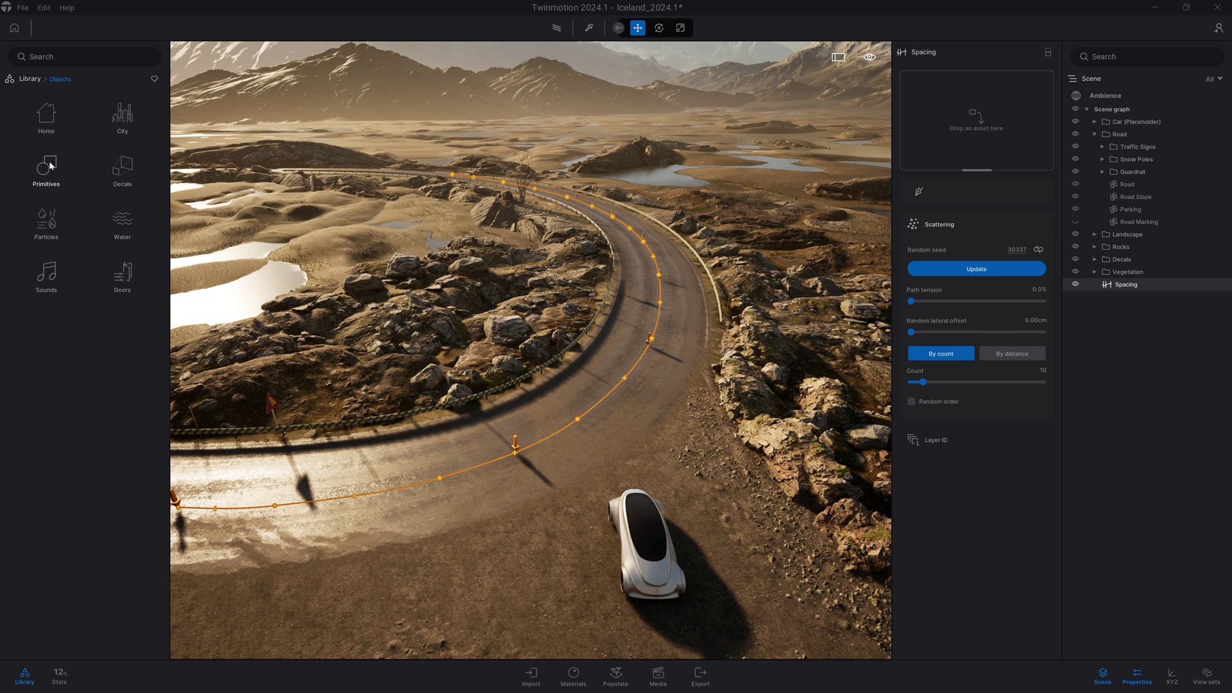
left_click(123, 168)
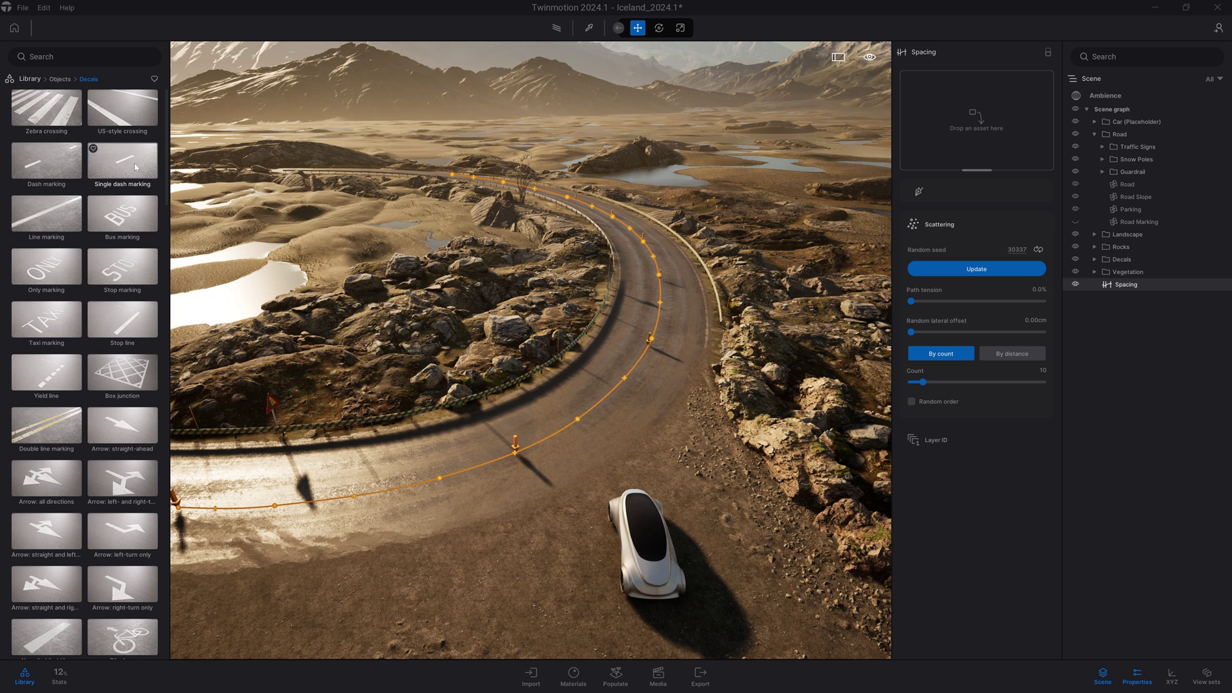
left_click_drag(96, 169, 994, 132)
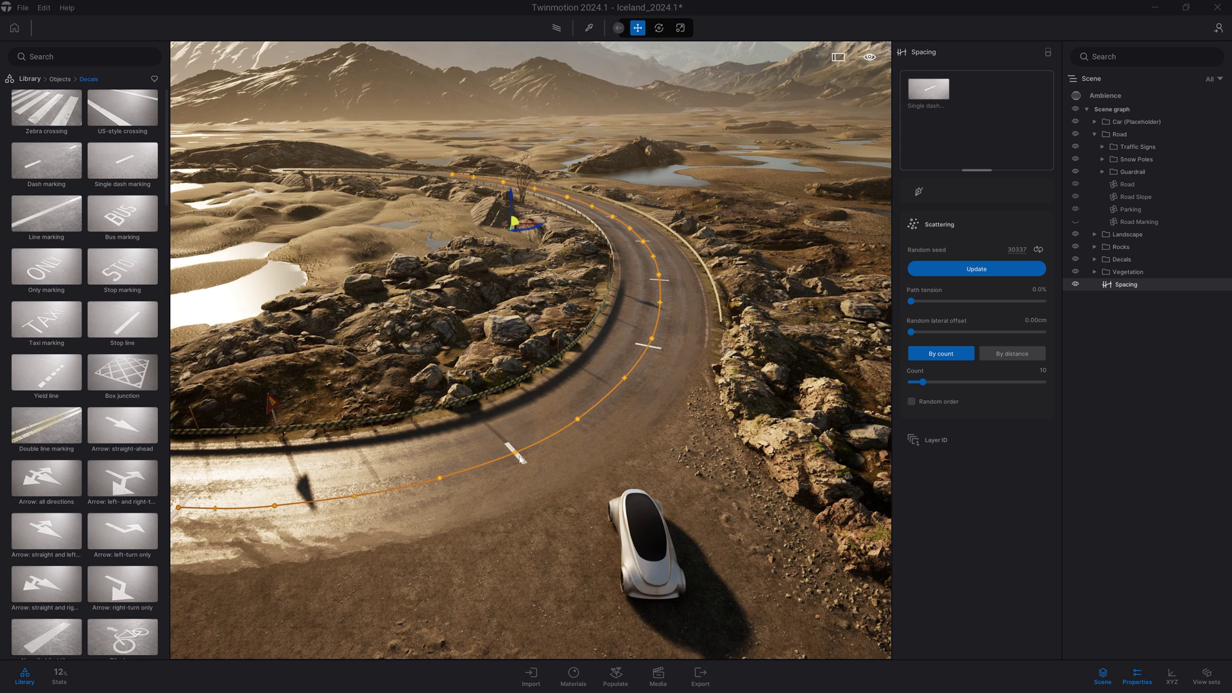
Set the rotation offset of the path's Single dash marking decal to 90.
mouse_move(946, 93)
left_click(934, 93)
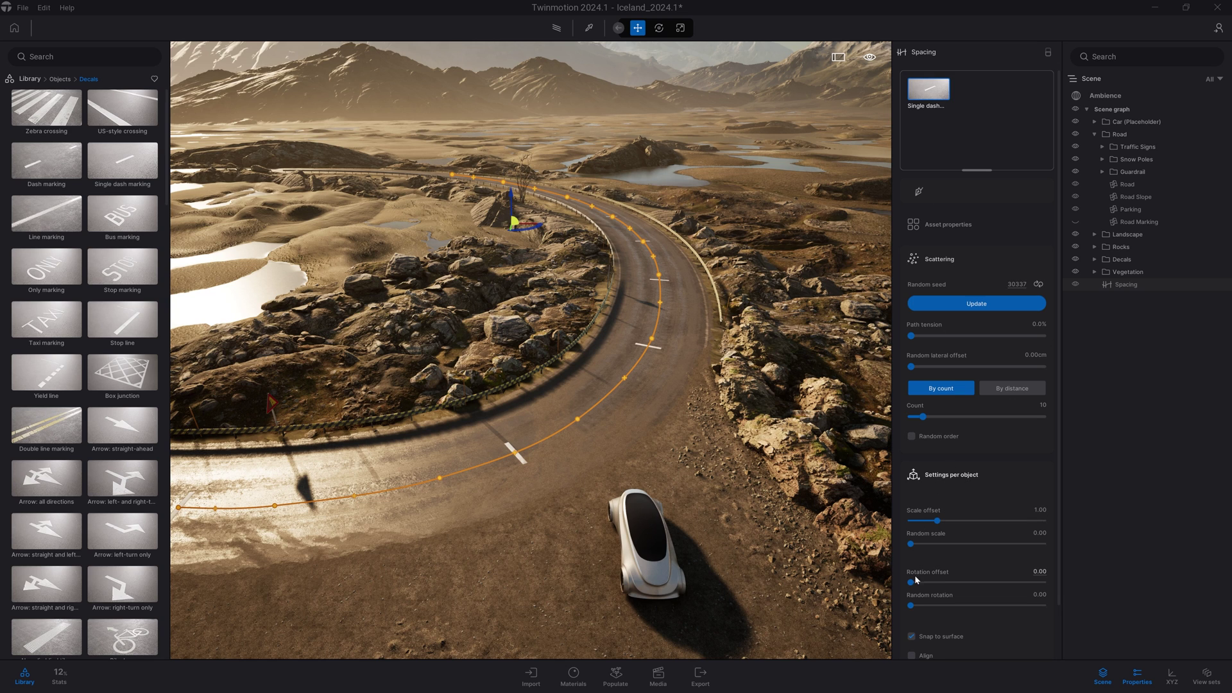
left_click(1040, 571)
type("90")
key("Return")
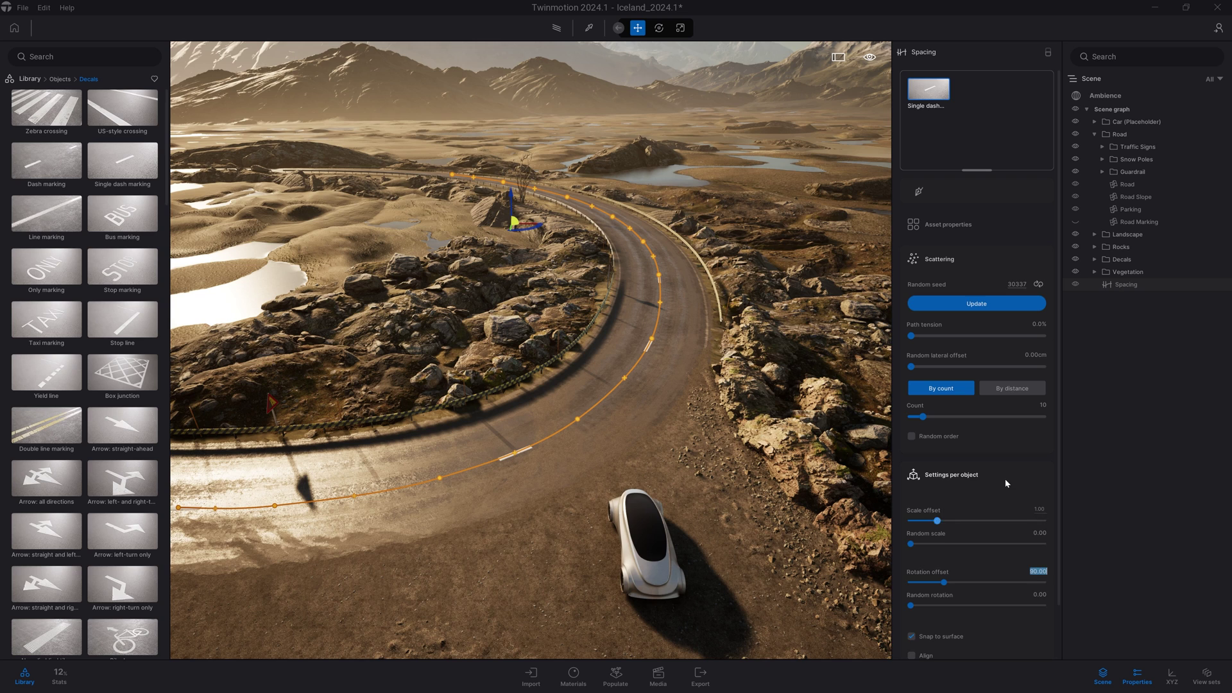
left_click(1005, 479)
Show the path decal's asset properties and place a separate Single dash marking decal on the road behind the car.
left_click(954, 263)
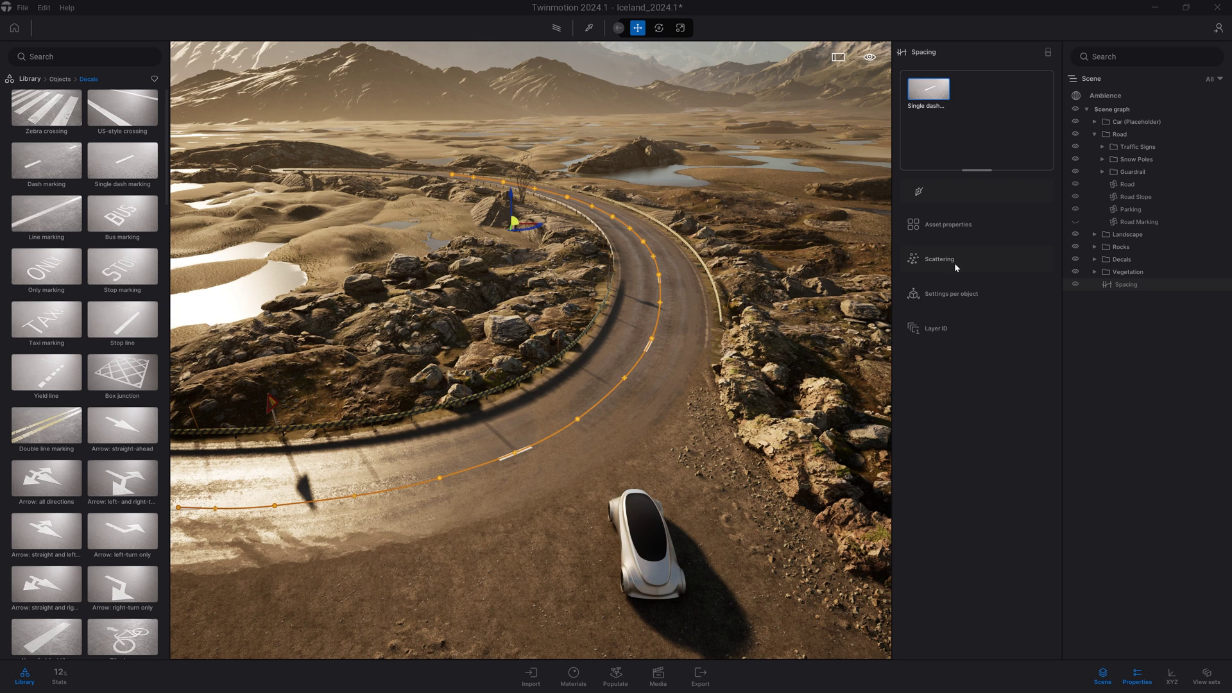
left_click(957, 227)
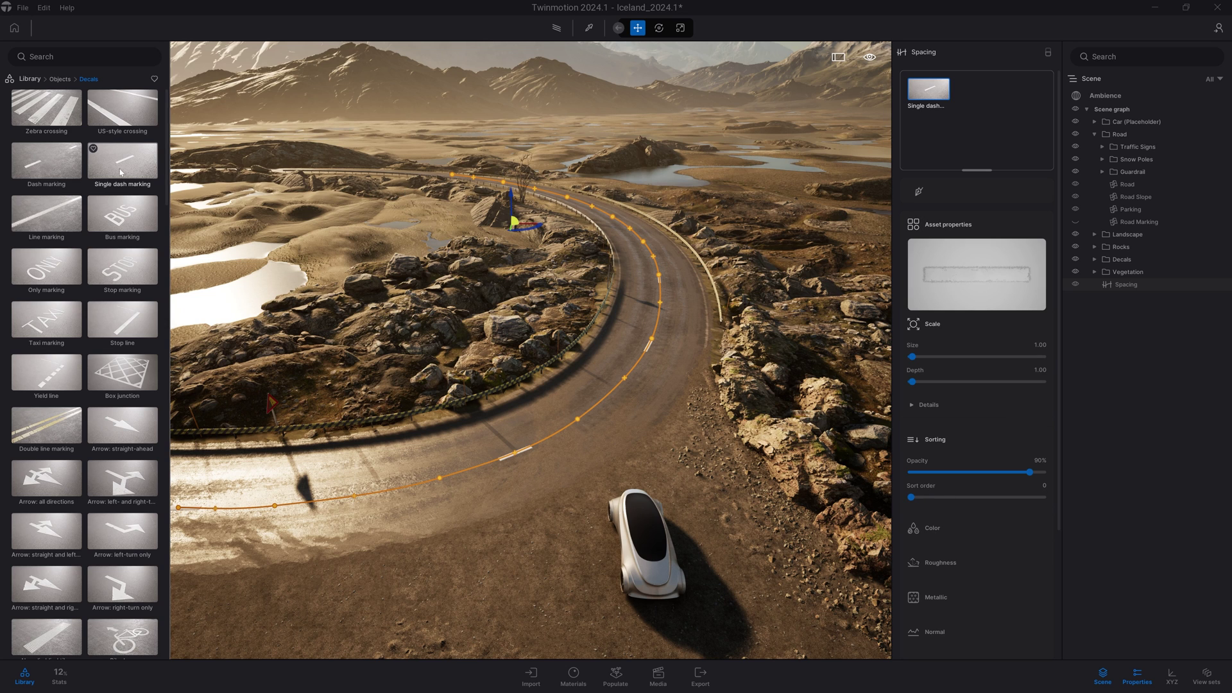
left_click_drag(121, 172, 661, 425)
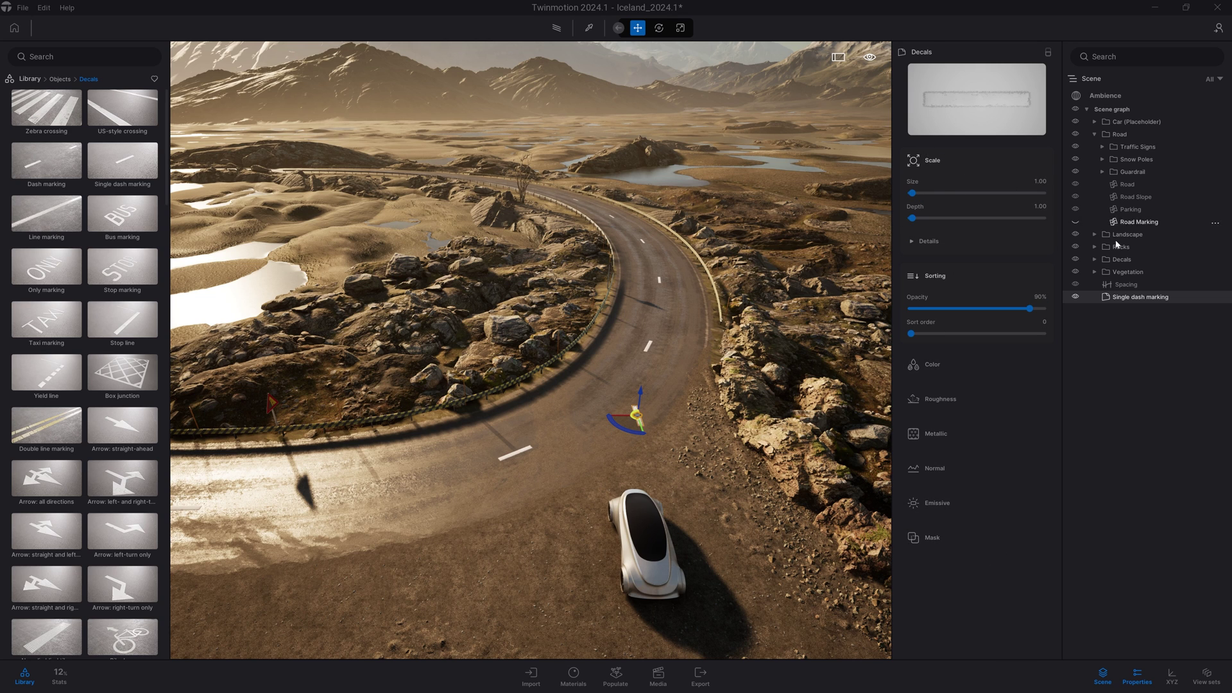
Set the centre-line spacing count to 46, scale offset to 0.97, random scale to 0.12 and random rotation to 0.
left_click(1126, 284)
left_click(954, 225)
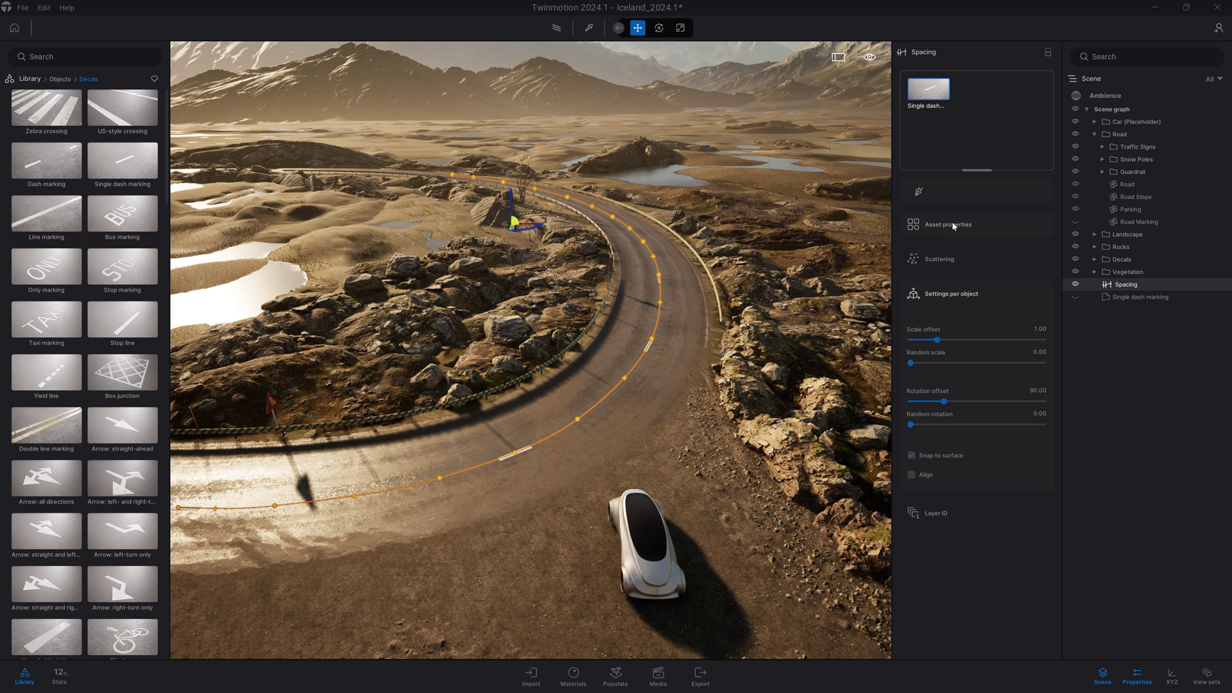
left_click(937, 258)
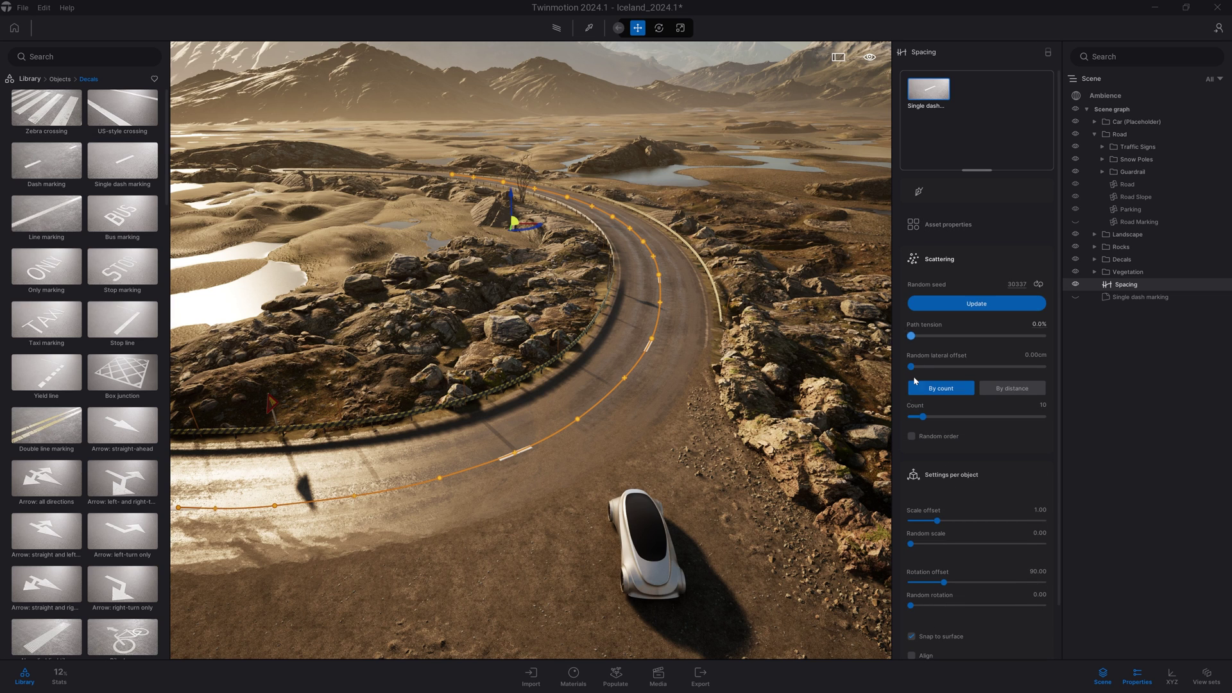
left_click_drag(923, 416, 971, 416)
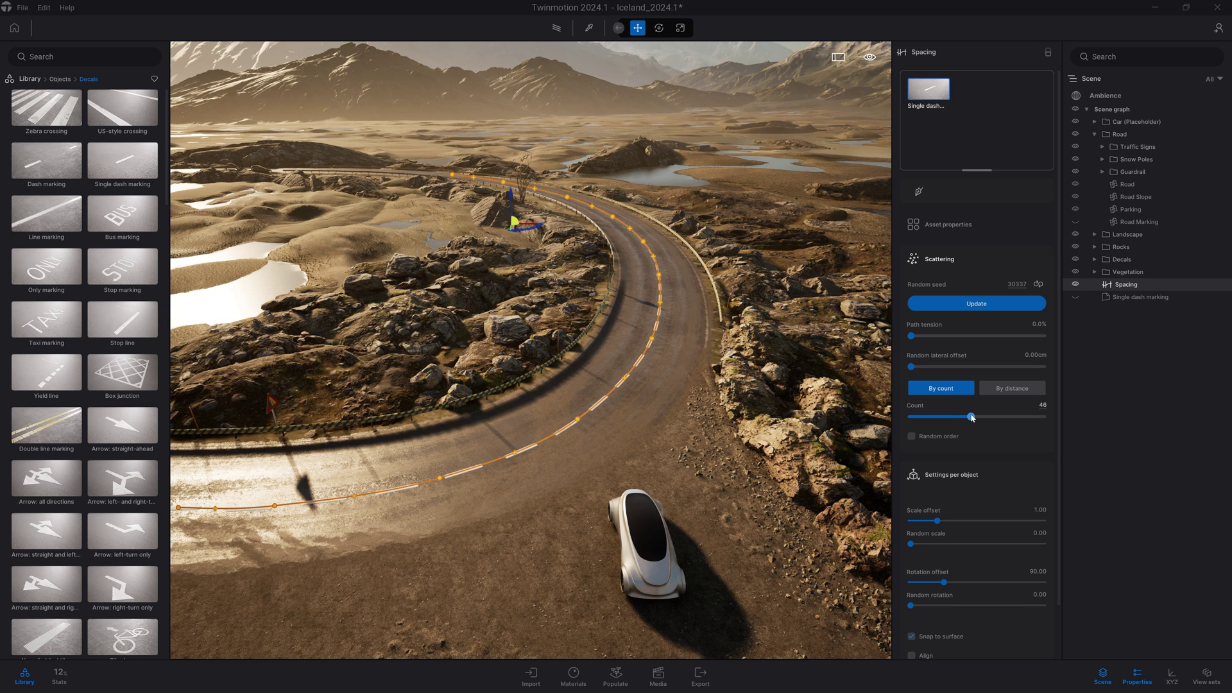
scroll(973, 418, "down", 1)
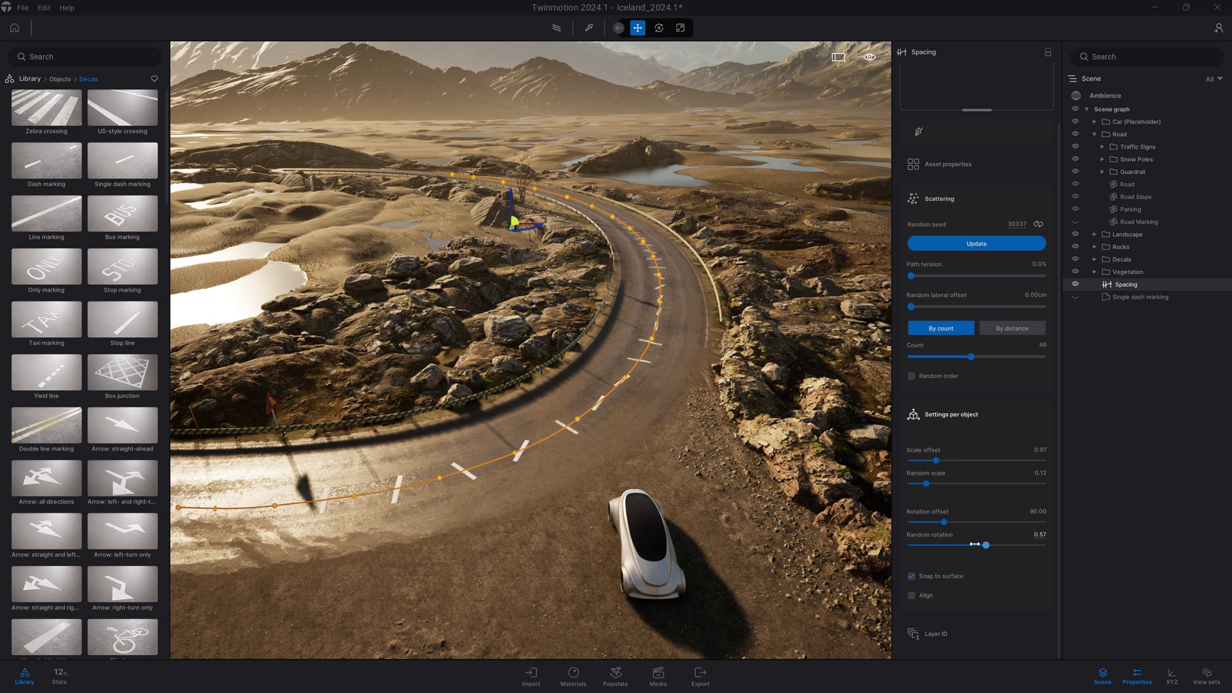
left_click_drag(984, 545, 902, 544)
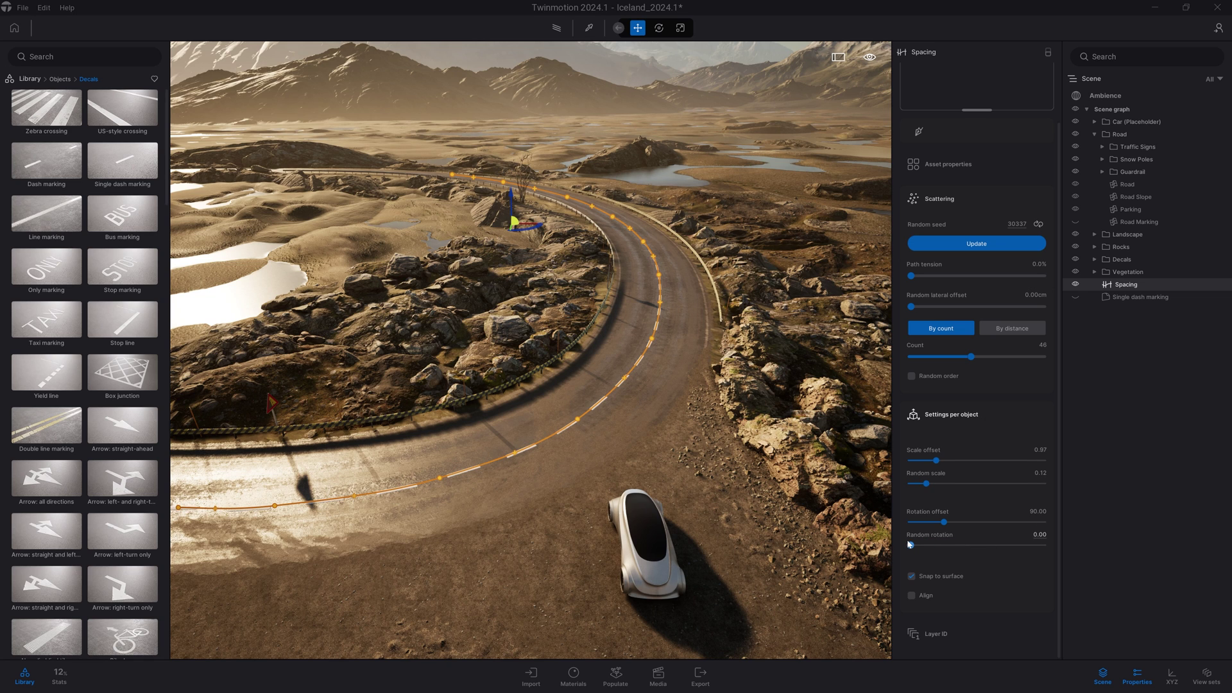
Lower the opacity of the centre-line dash decals and deselect the spacing path.
scroll(909, 544, "up", 1)
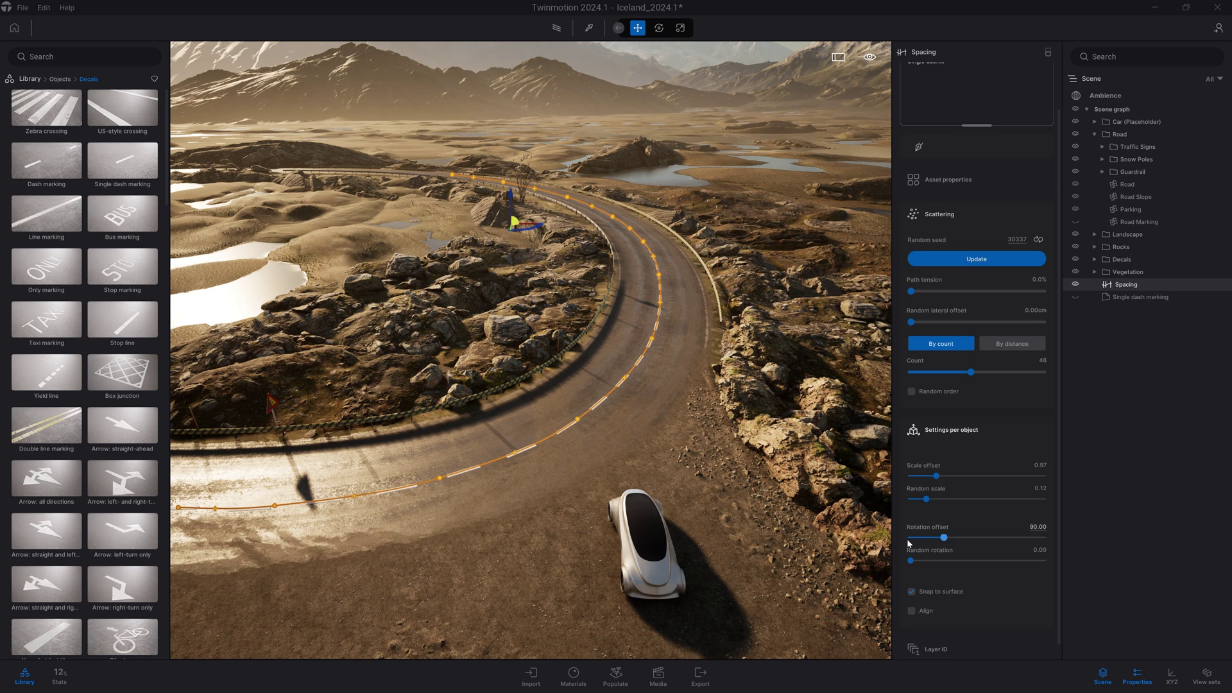
left_click(955, 222)
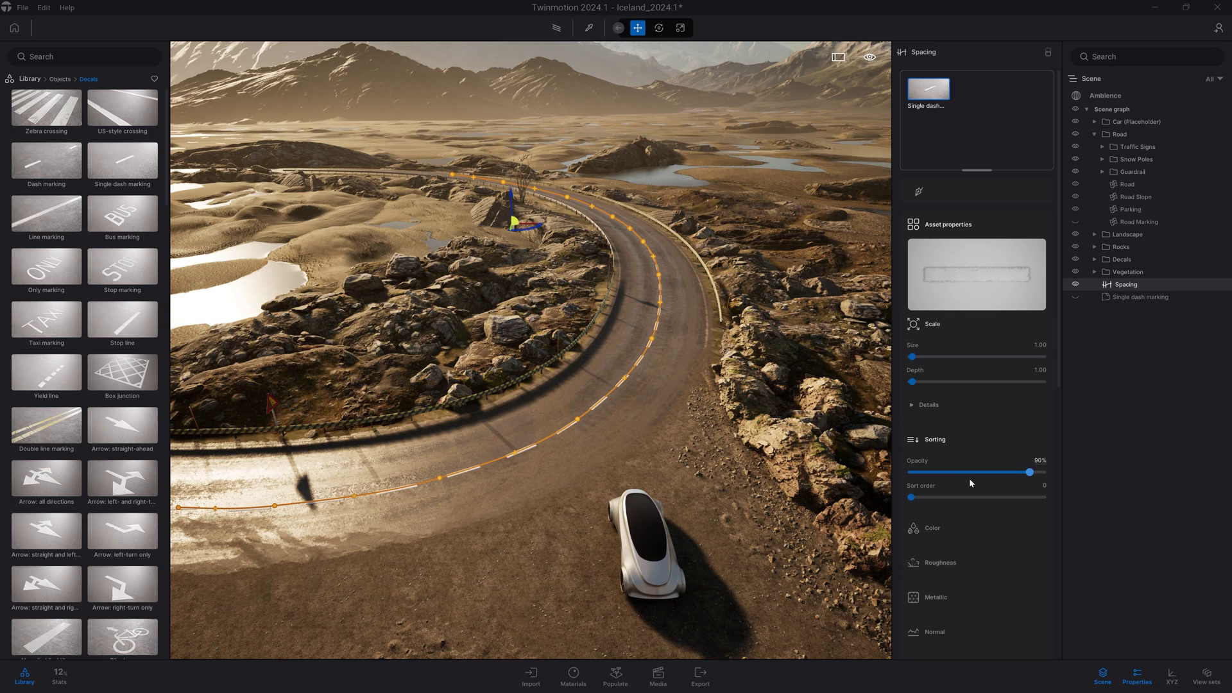
left_click_drag(961, 472, 937, 472)
key("Escape")
mouse_move(530, 349)
middle_mouse_down("shift")
mouse_move(379, 343)
mouse_move(526, 349)
middle_mouse_up("shift")
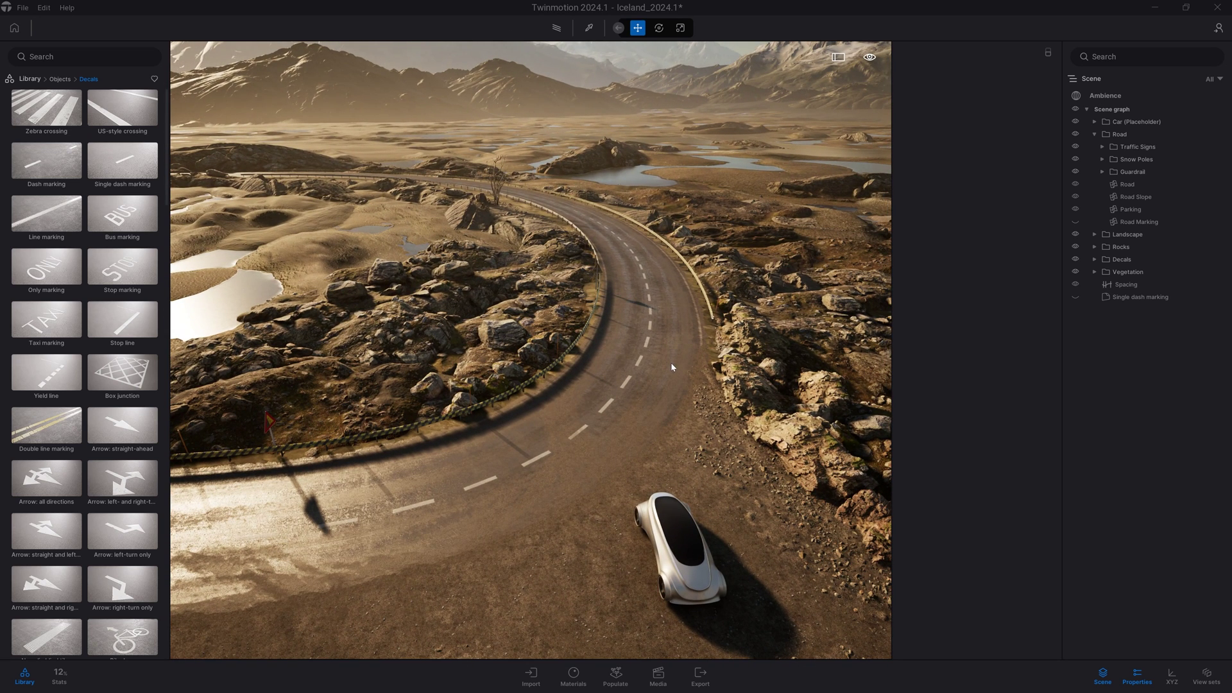
Draw a second spacing path along the road's outer edge, following the guardrail around the bend into the distance.
left_click(623, 676)
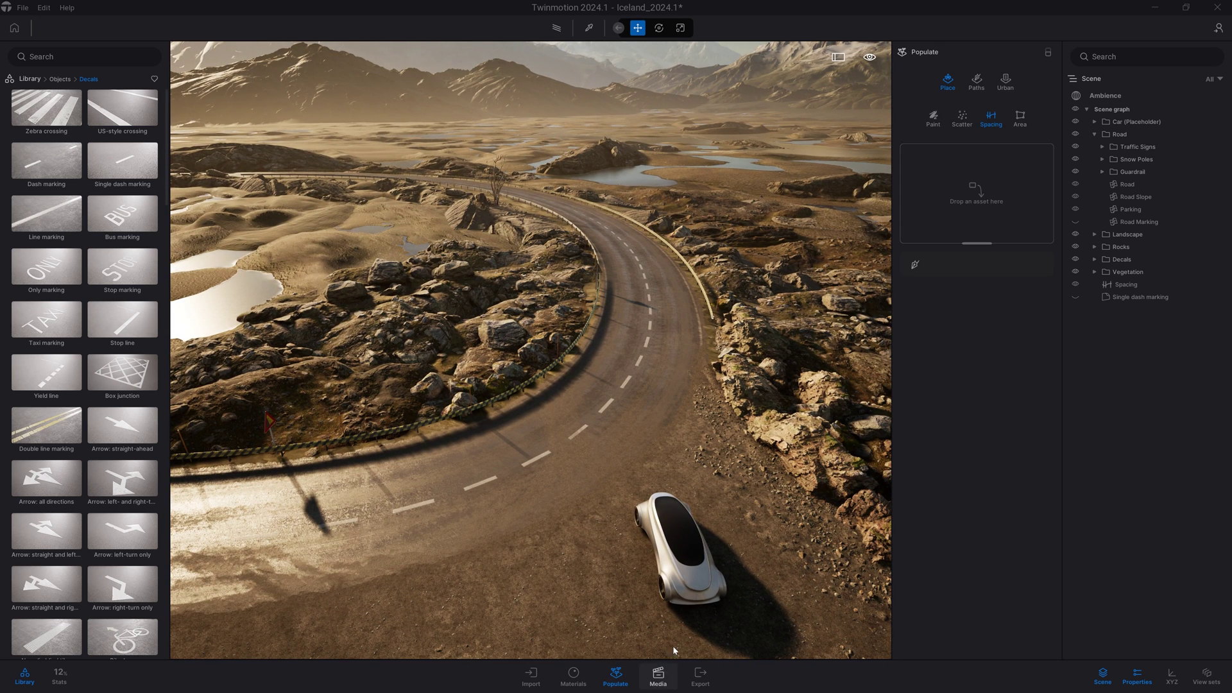
left_click(915, 265)
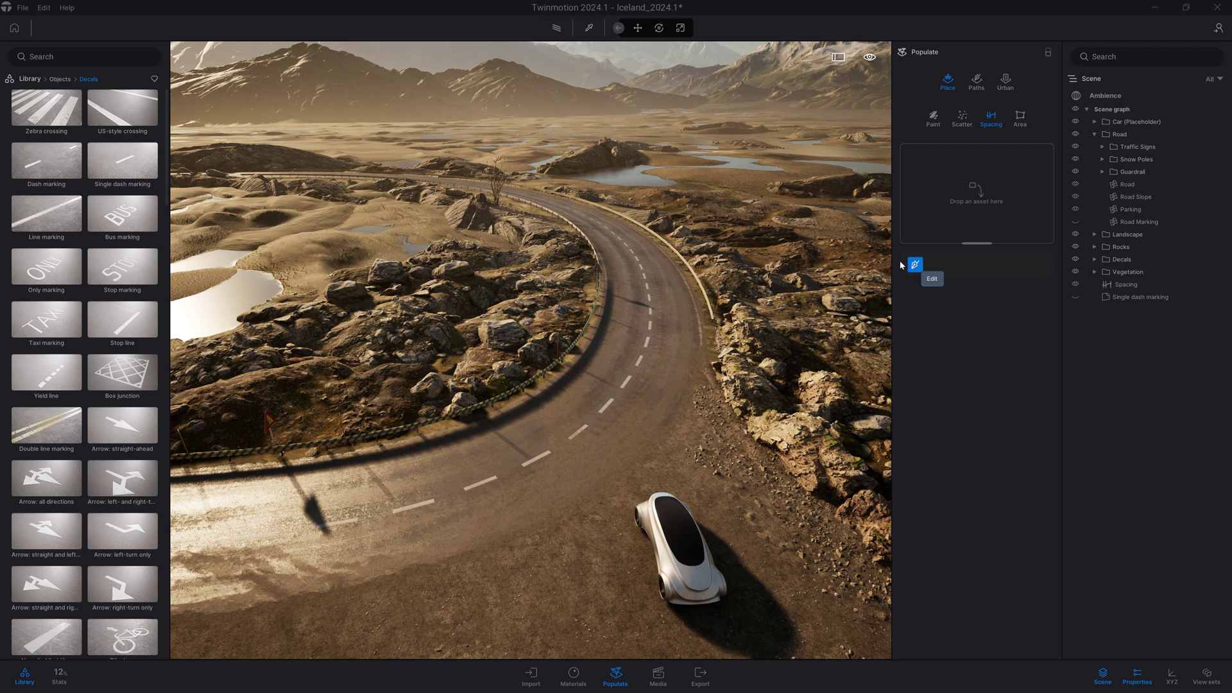
left_click(702, 345)
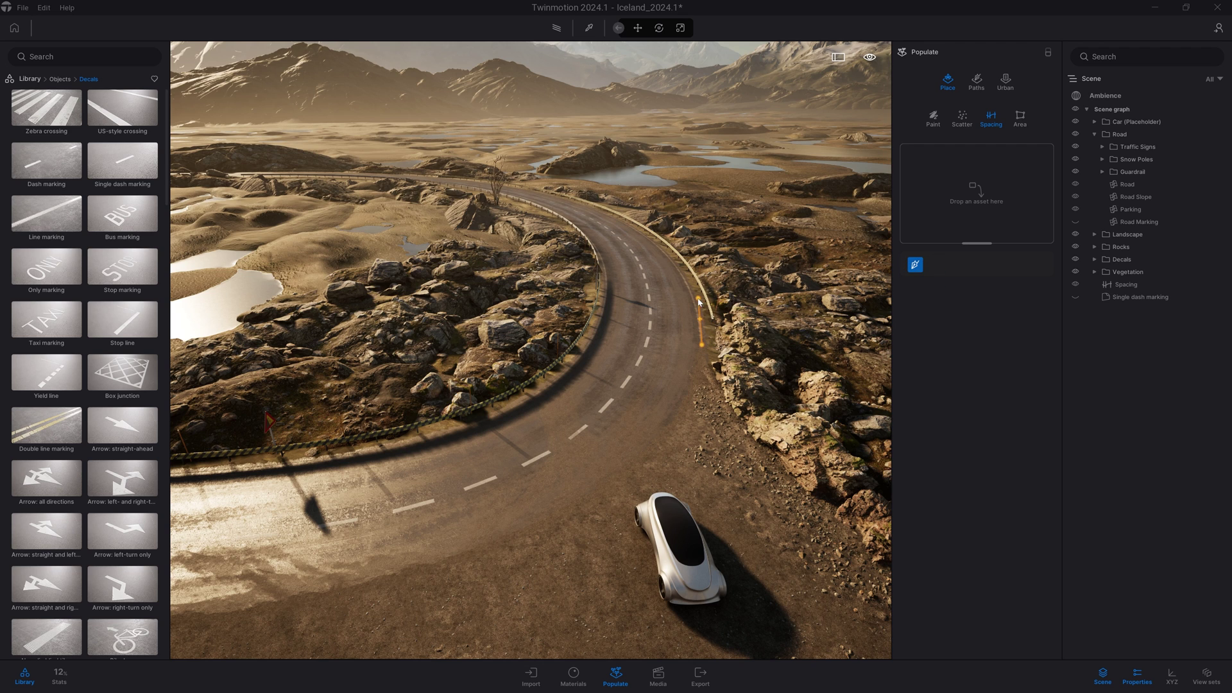
left_click(698, 298)
left_click(663, 247)
left_click(606, 213)
left_click(574, 200)
left_click(547, 194)
left_click(511, 188)
left_click(479, 182)
left_click(443, 179)
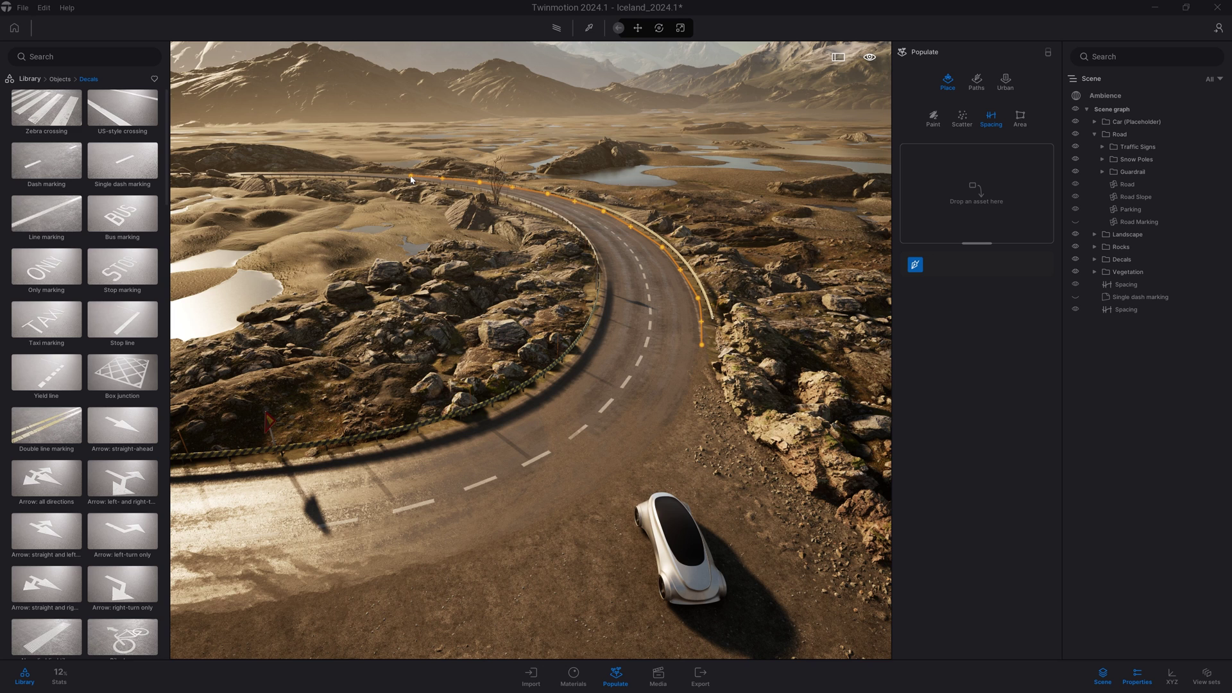
double_click(411, 177)
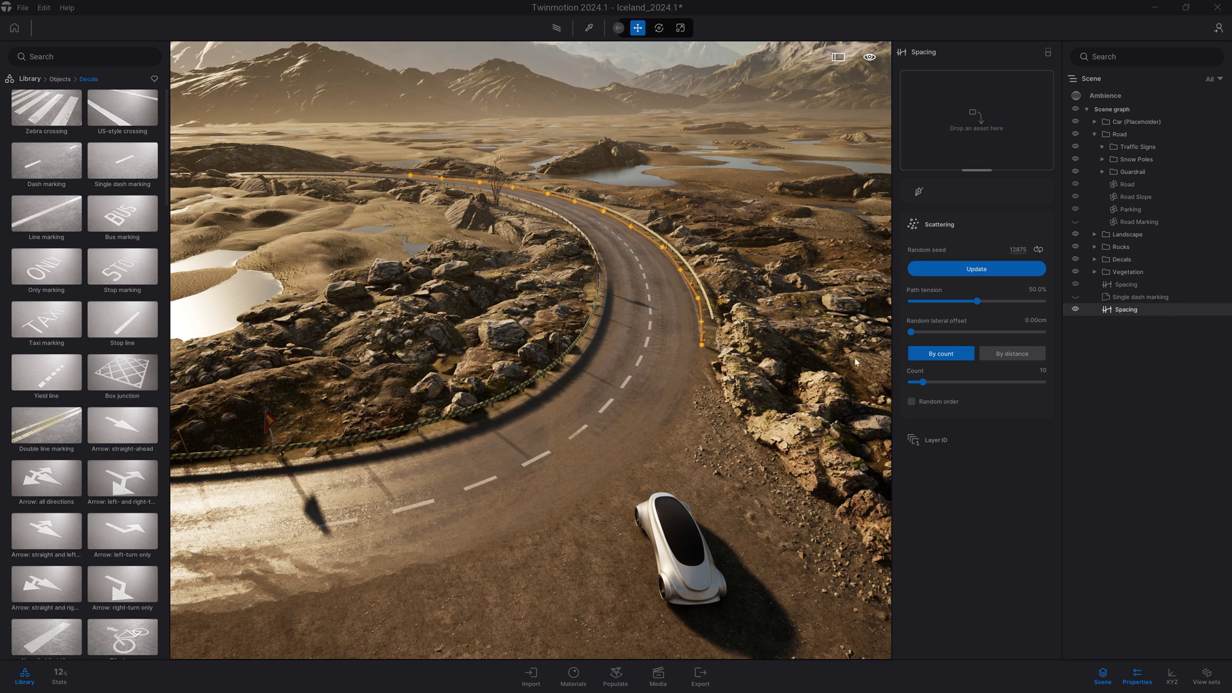
Set the outer-edge path's tension to 0% and assign the Challenge streetlight from the City objects to it.
left_click_drag(976, 301, 911, 301)
left_click(60, 80)
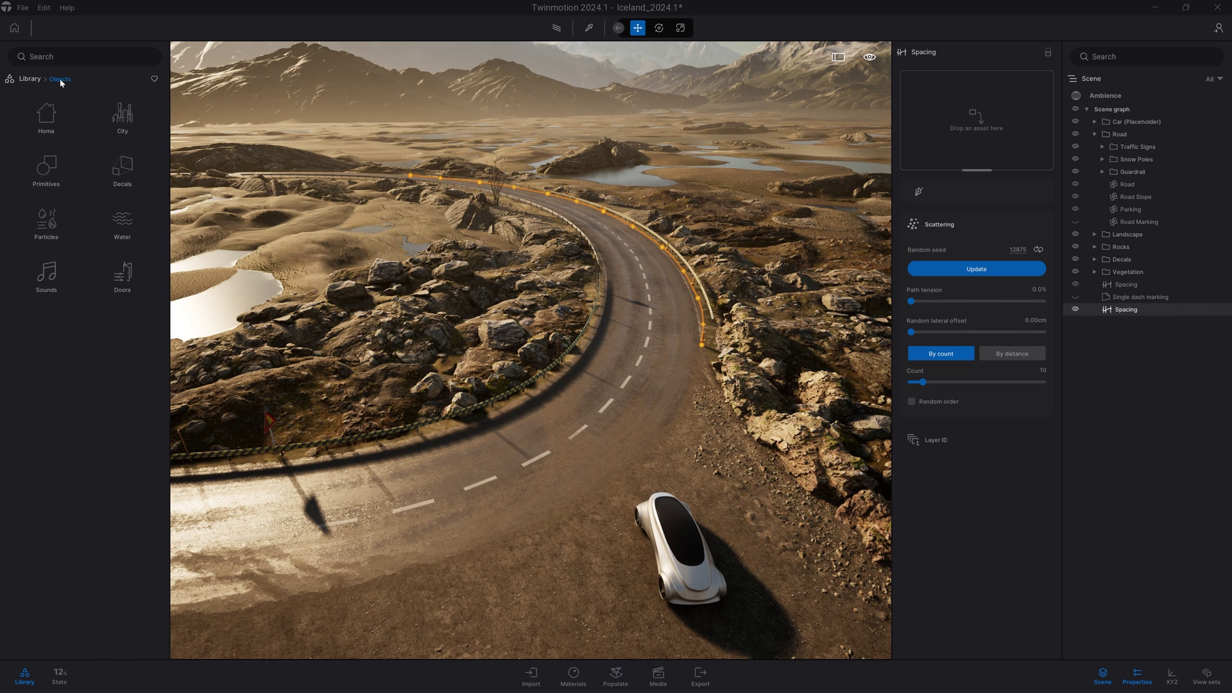
left_click(107, 105)
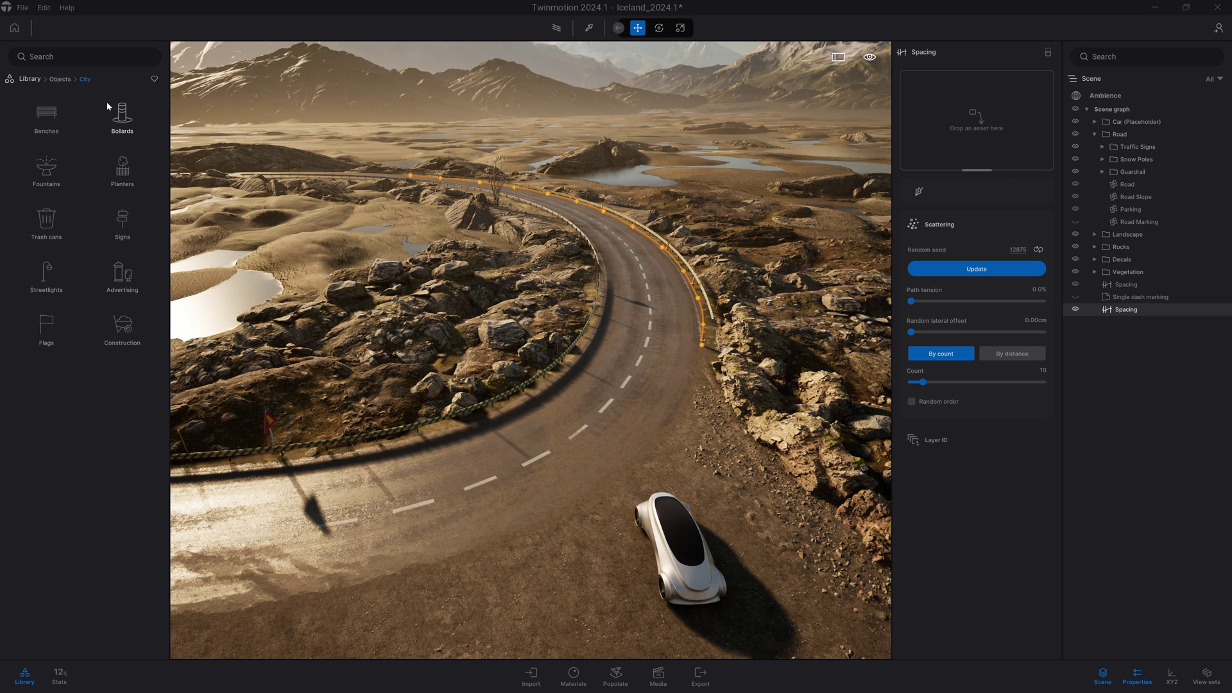
left_click(45, 277)
left_click_drag(45, 278, 1012, 124)
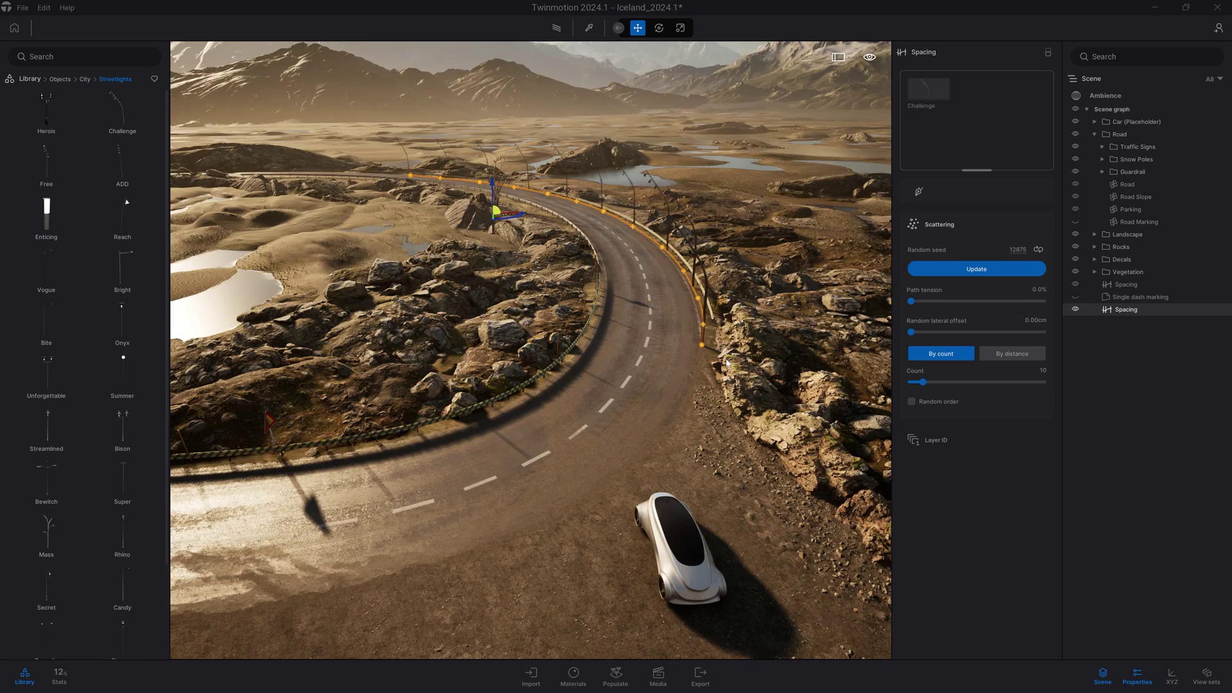
right_click_drag(727, 364, 856, 317)
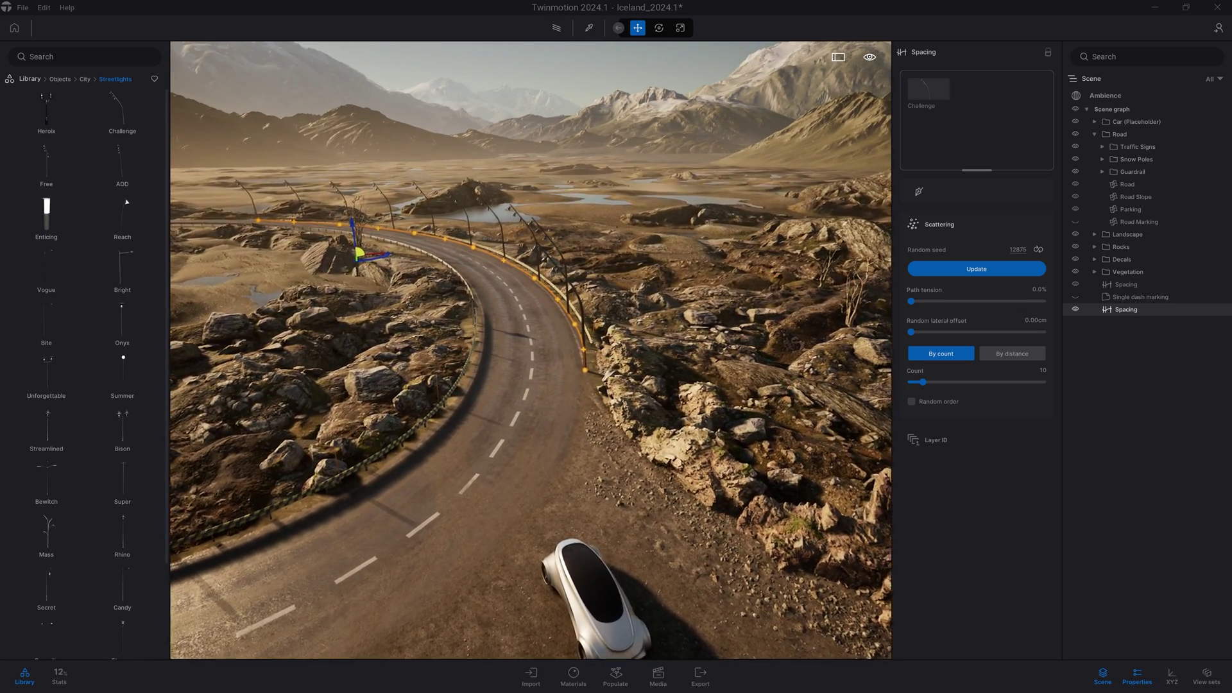
key("w")
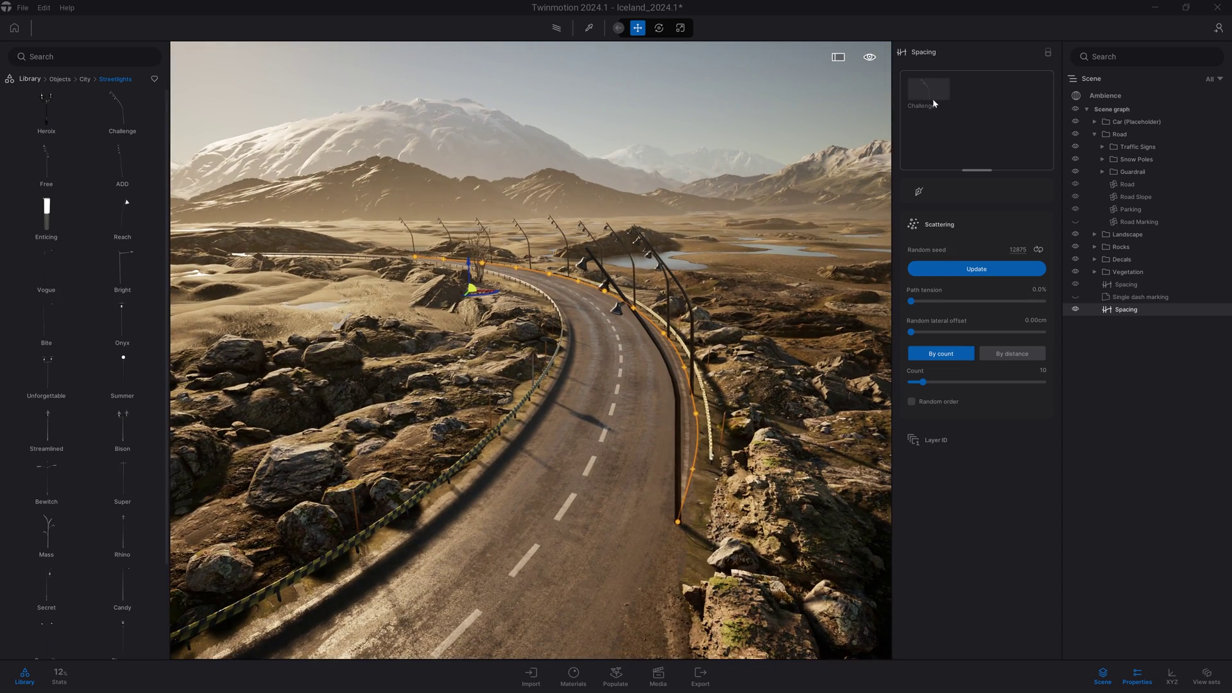
Set the rotation offset of the Challenge streetlights to 360.
left_click(929, 97)
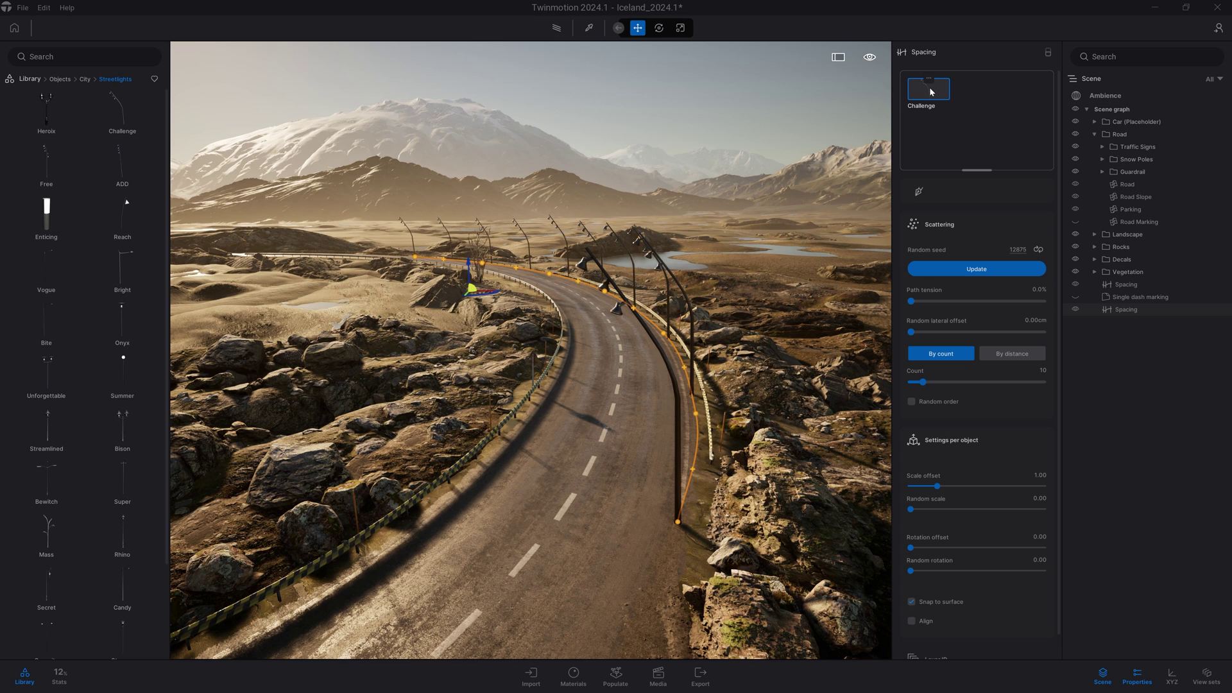
scroll(960, 344, "down", 1)
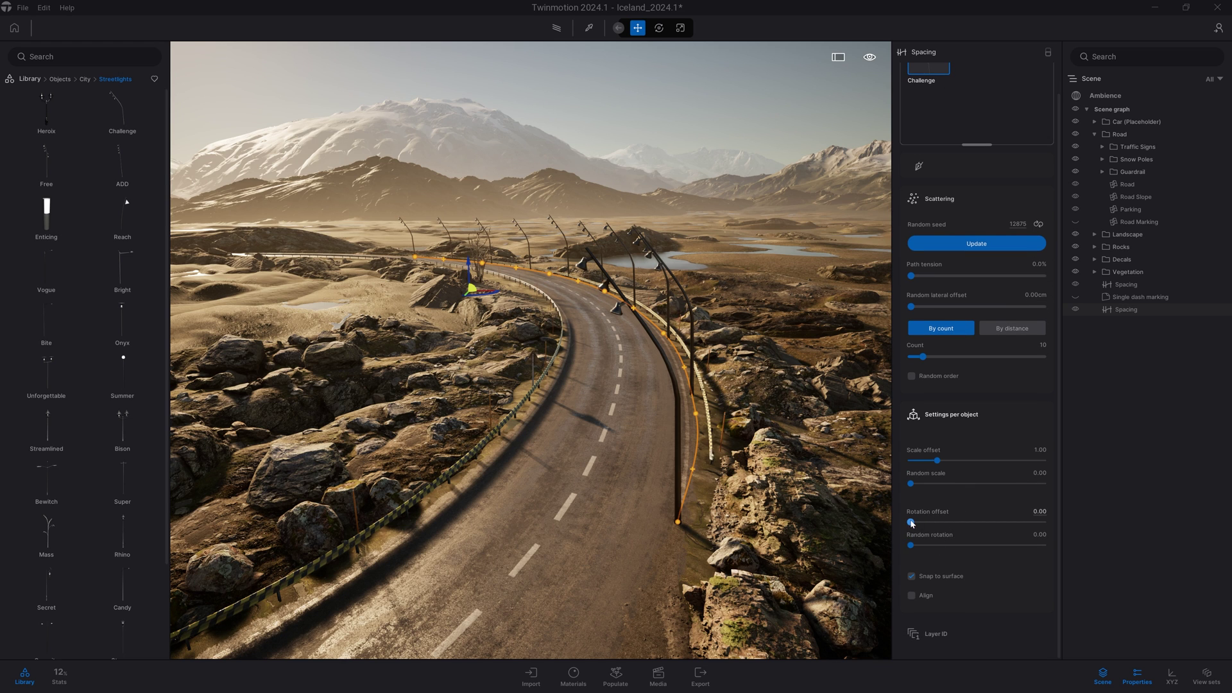
left_click_drag(911, 522, 1053, 527)
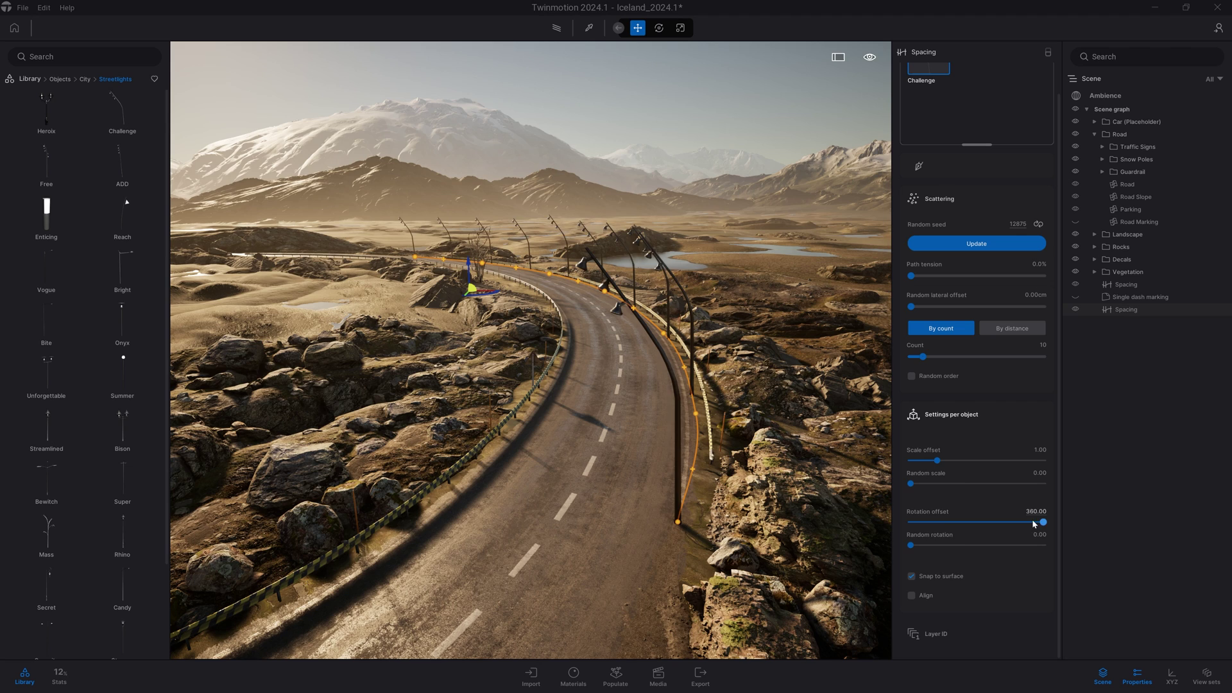
left_click_drag(1033, 523, 1089, 524)
right_click_drag(642, 359, 809, 372)
right_click_drag(545, 324, 584, 324)
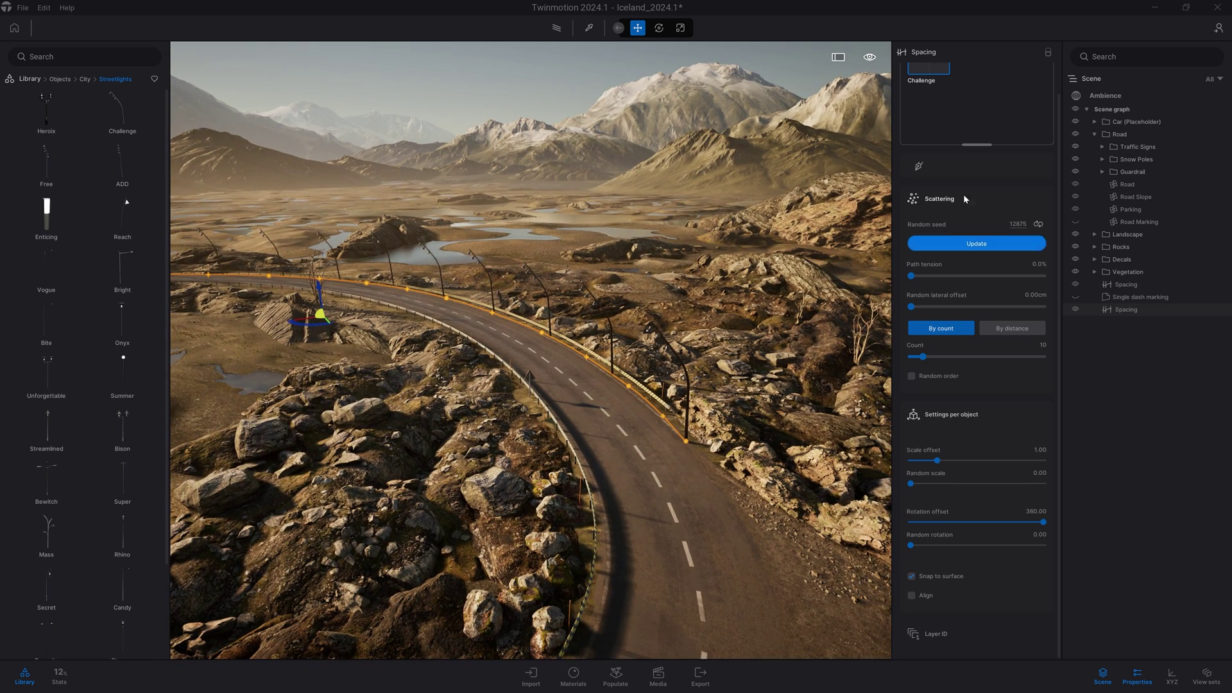
Add the Increase bollard from the City objects to the streetlight path as a second asset.
left_click(85, 79)
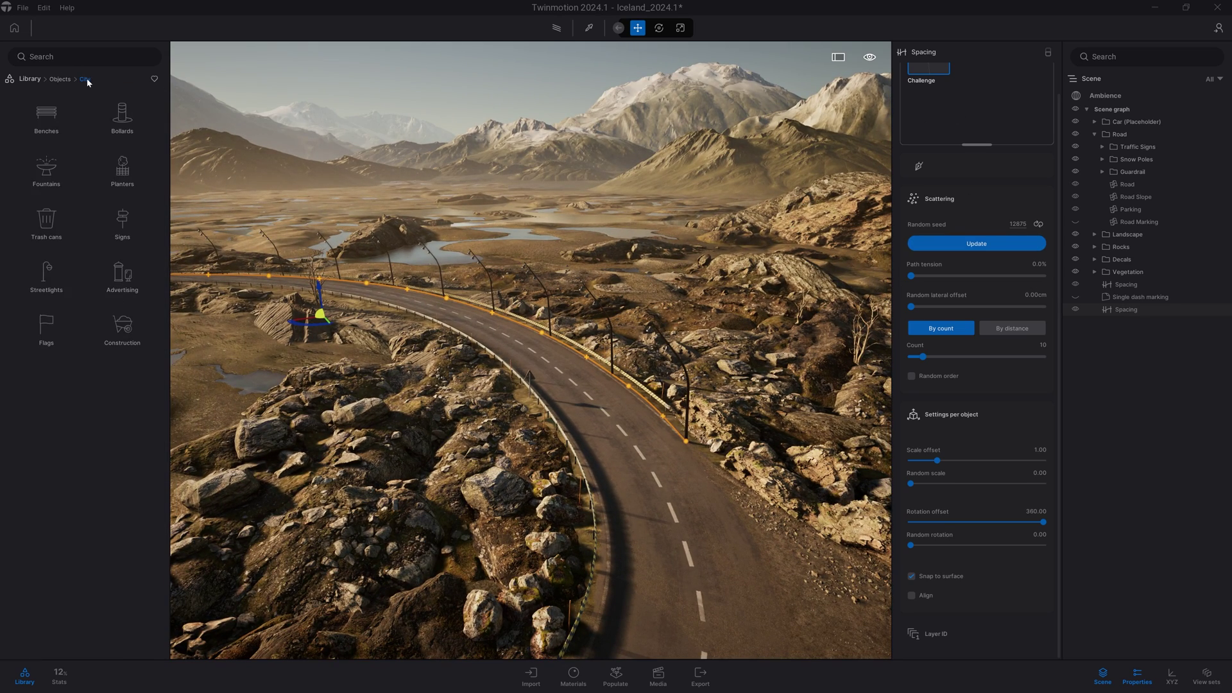
left_click(122, 110)
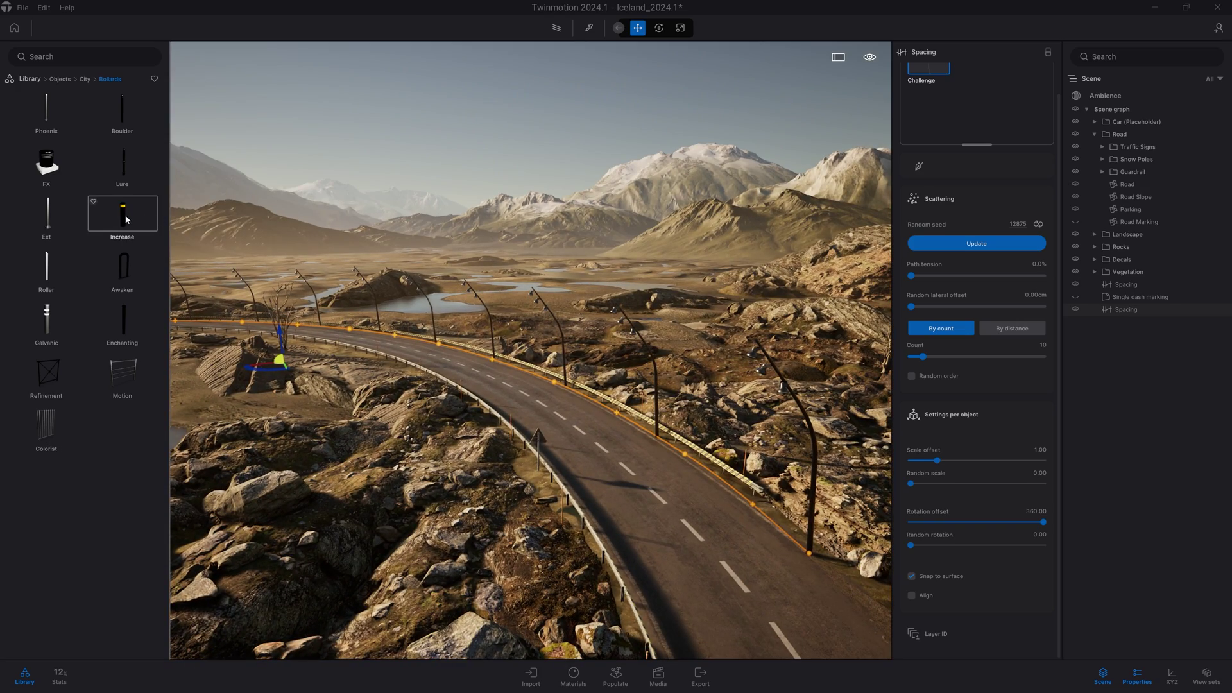
left_click_drag(126, 220, 999, 121)
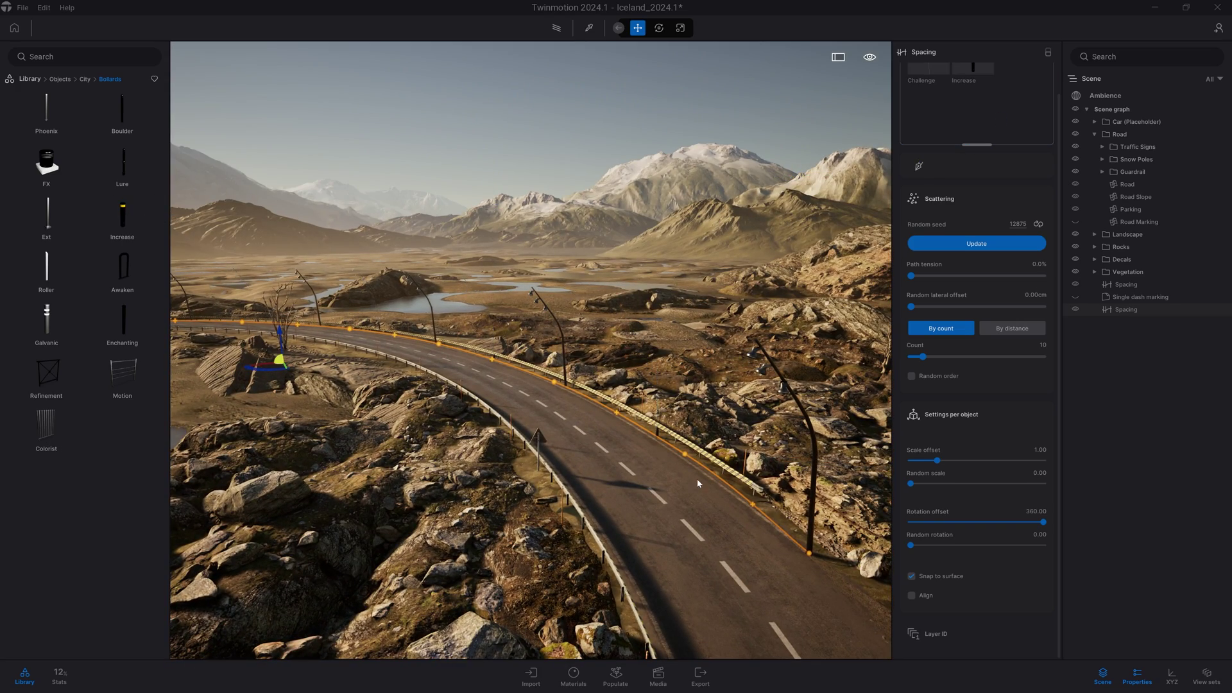
key("w")
right_click_drag(697, 483, 527, 449)
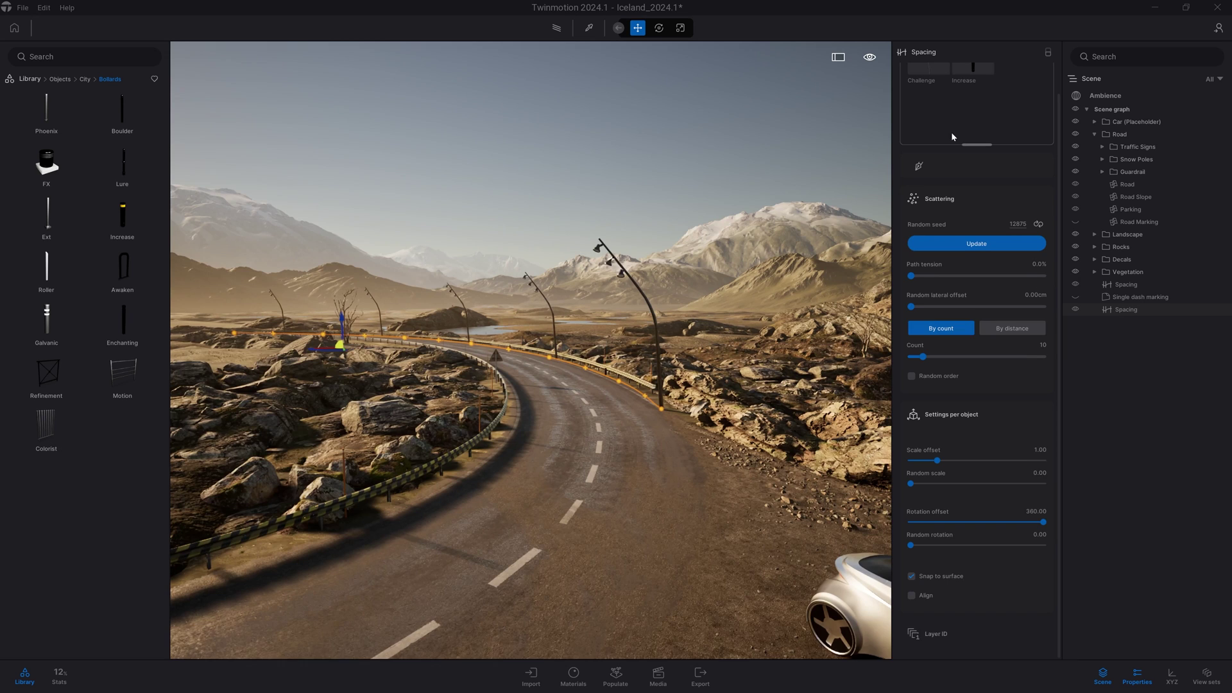
Set the streetlight and bollard path's count to 11 and deselect the path.
scroll(932, 98, "up", 1)
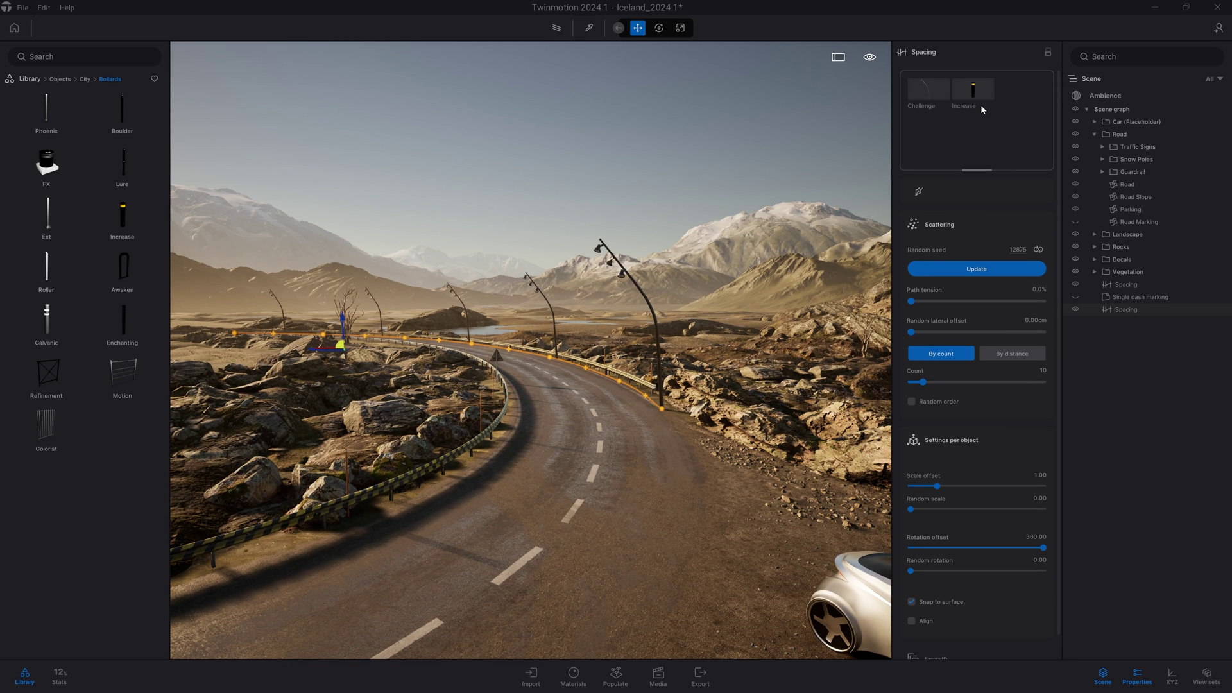
mouse_move(925, 81)
key("w")
right_click_drag(574, 377, 552, 473)
mouse_move(918, 387)
left_mouse_down()
mouse_move(954, 383)
mouse_move(925, 385)
left_mouse_up()
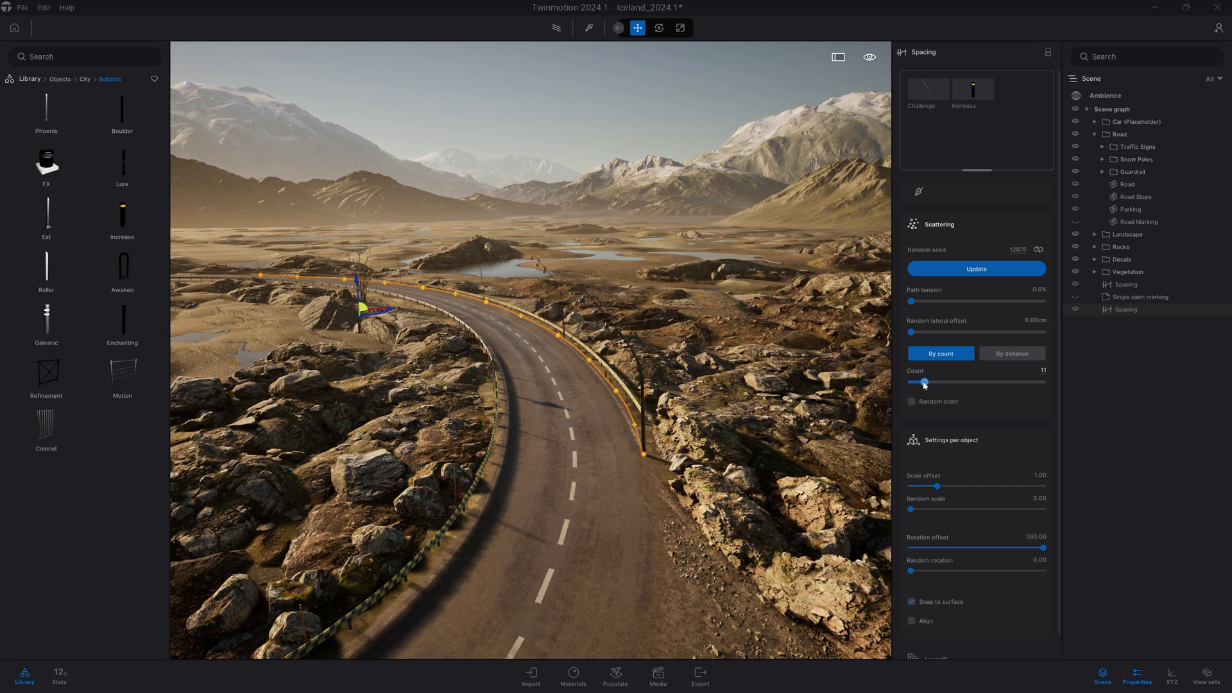
key("Escape")
Draw a third spacing path over the rocky terrain outside the bend, curving past the lakes roughly parallel to the road.
key("a")
right_click_drag(531, 350, 616, 321)
middle_click_drag(530, 350, 405, 343, "shift")
scroll(672, 360, "down", 5)
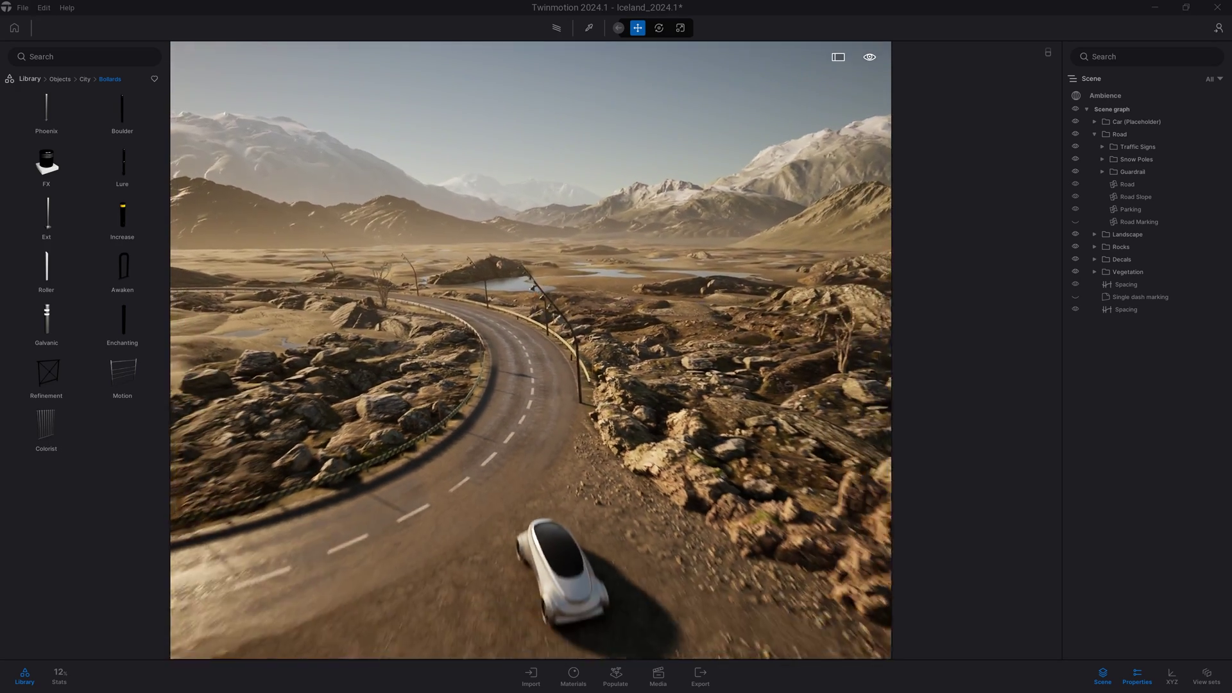
right_click_drag(664, 362, 668, 449)
left_click(616, 675)
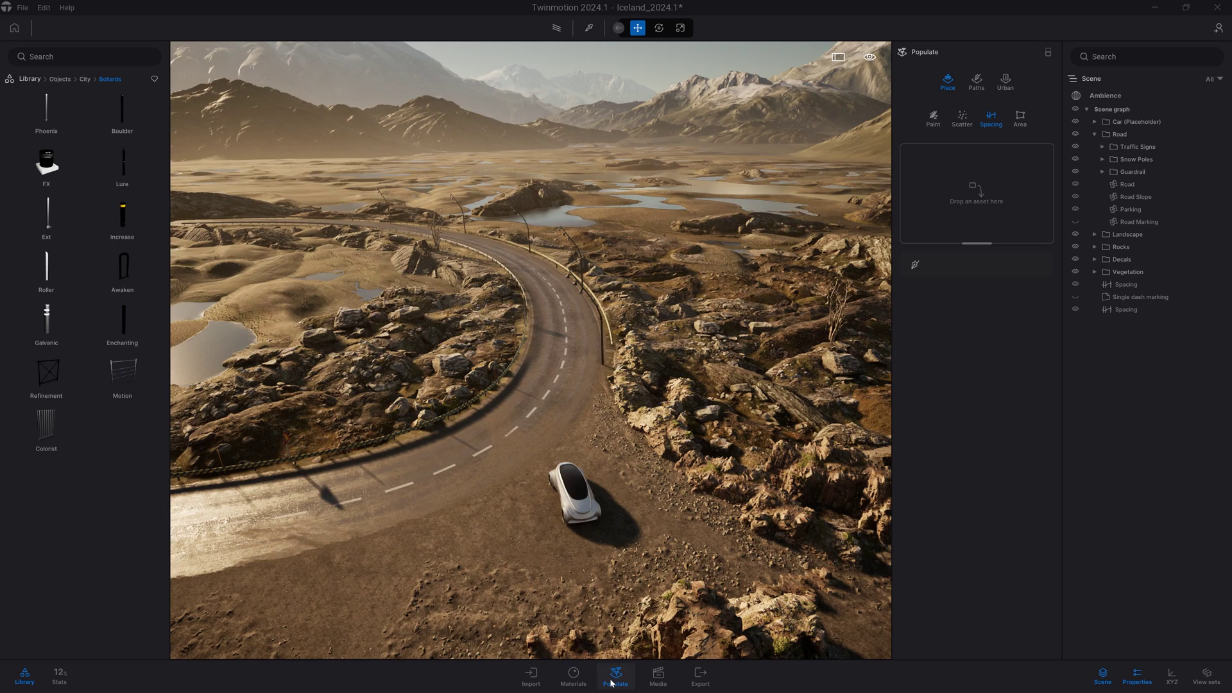
left_click(916, 264)
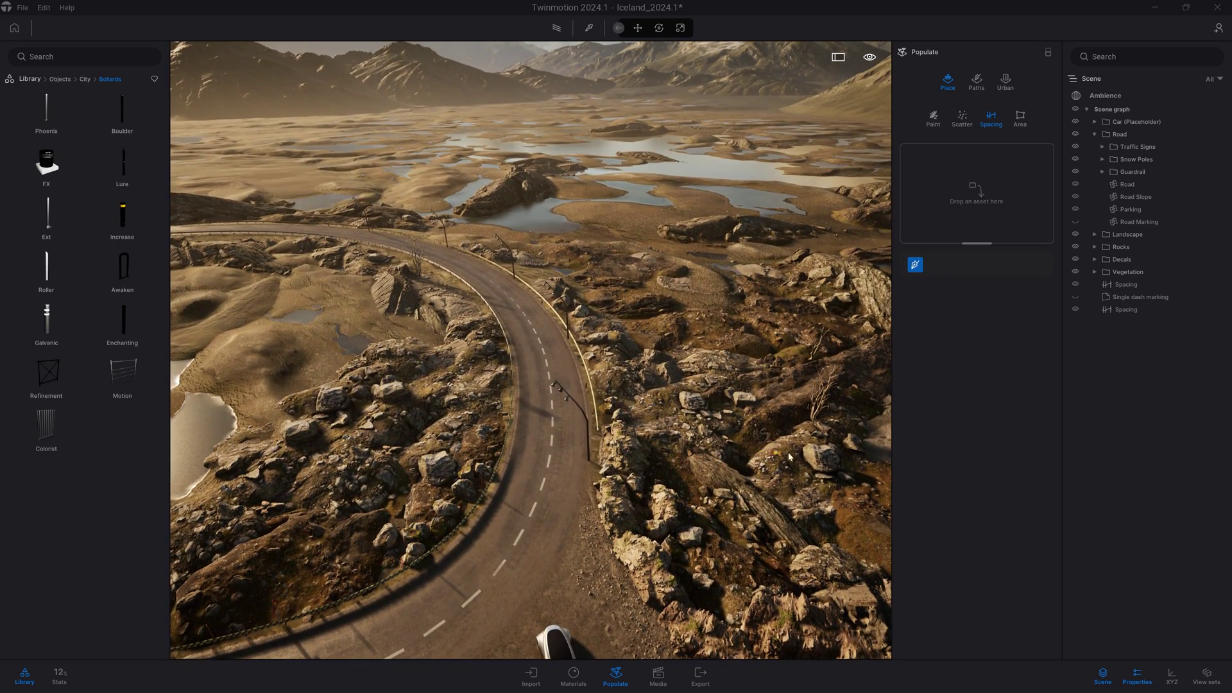
right_click_drag(711, 441, 742, 414)
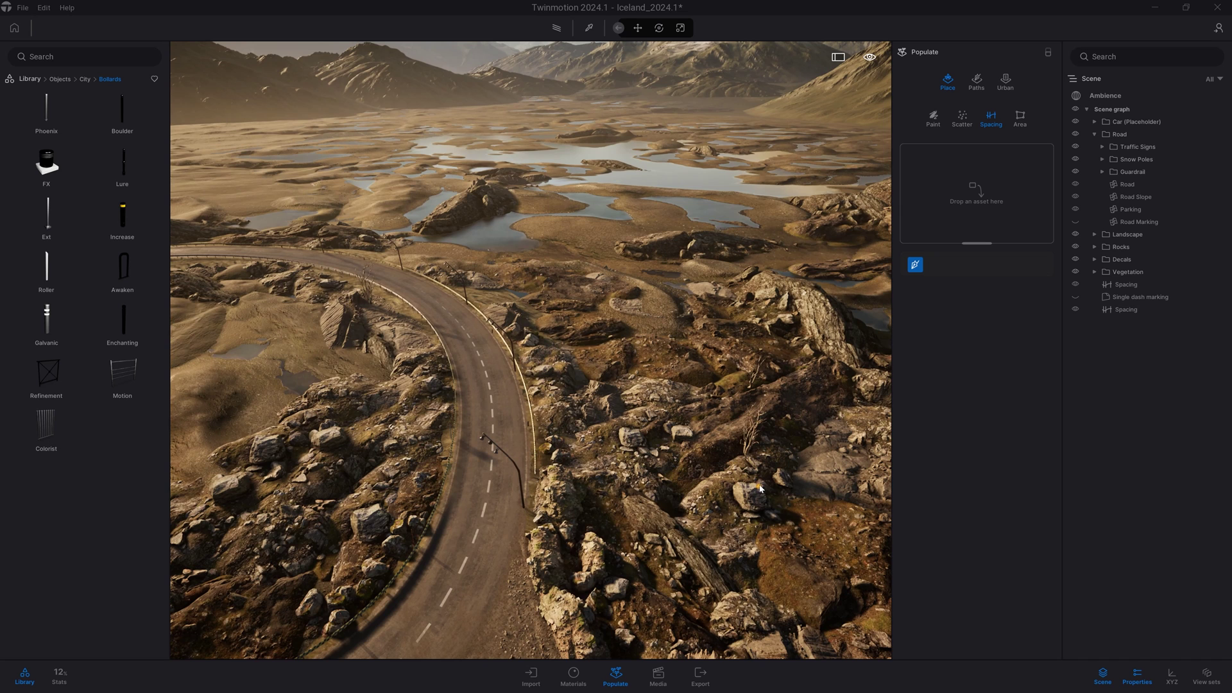
mouse_move(743, 410)
left_mouse_down()
mouse_move(737, 367)
mouse_move(690, 292)
mouse_move(629, 242)
mouse_move(417, 200)
left_mouse_up()
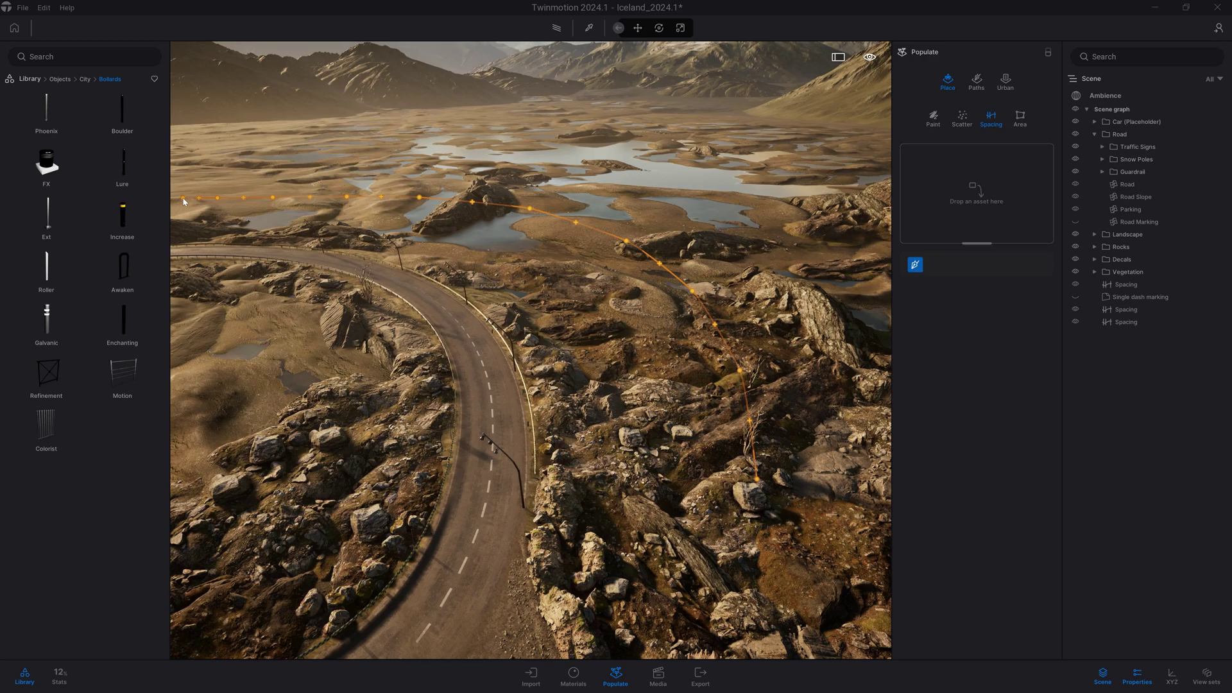
key("Escape")
Assign the Austrian Pine and Norway Spruce trees from the vegetation library to the terrain path.
right_click_drag(183, 198, 183, 58)
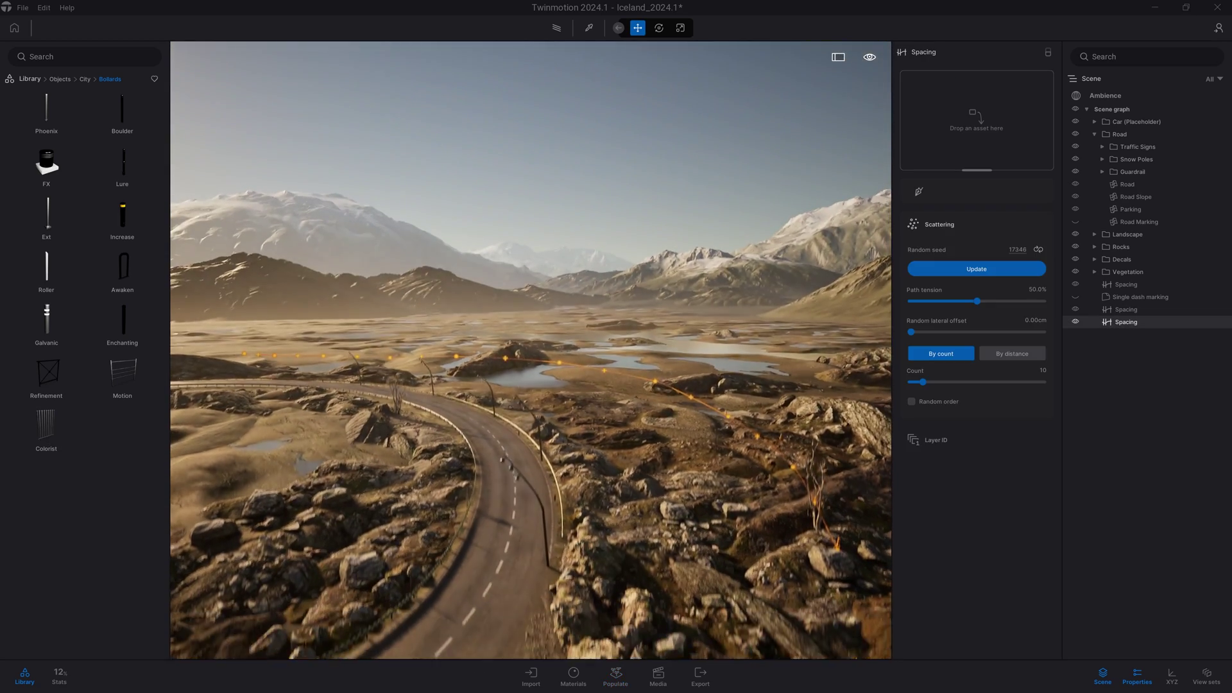
key("q")
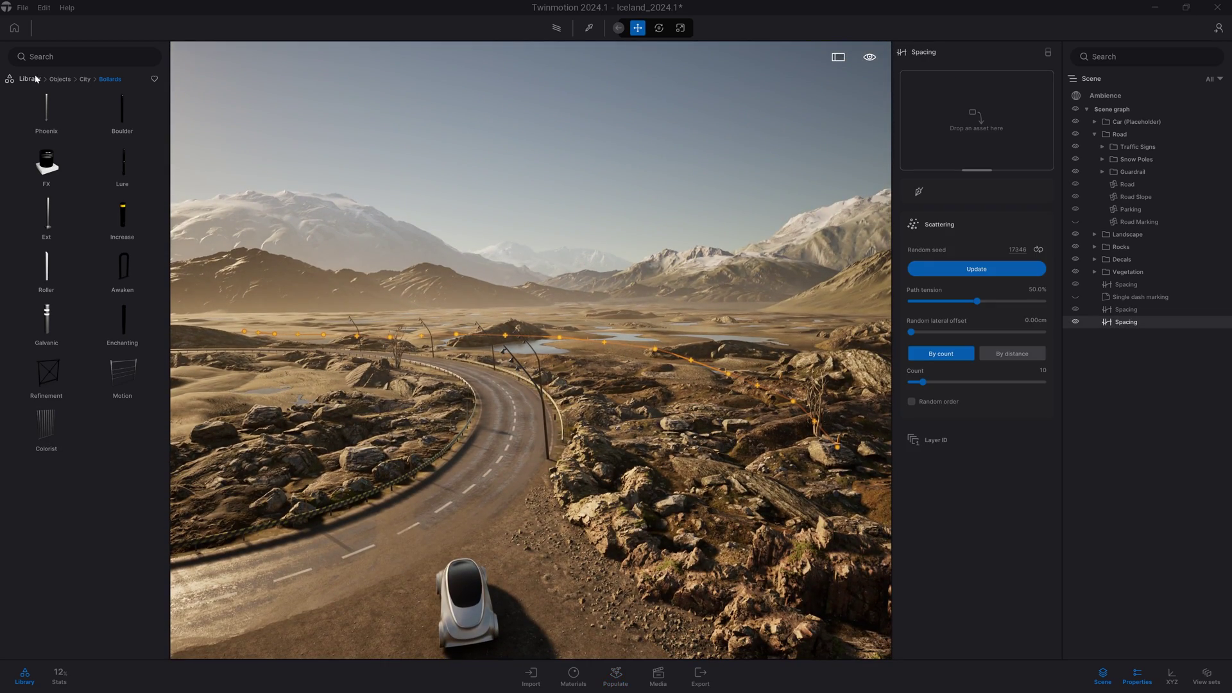
left_click(30, 78)
left_click(115, 106)
left_click(122, 109)
mouse_move(125, 113)
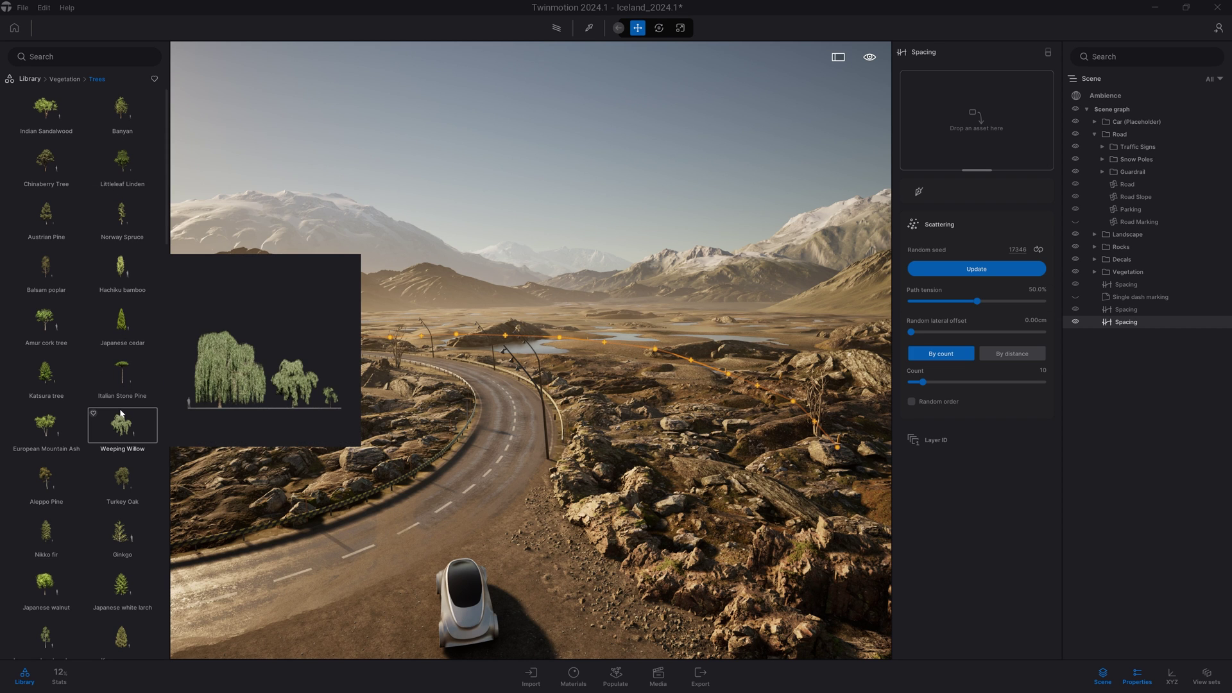
left_click_drag(46, 213, 952, 120)
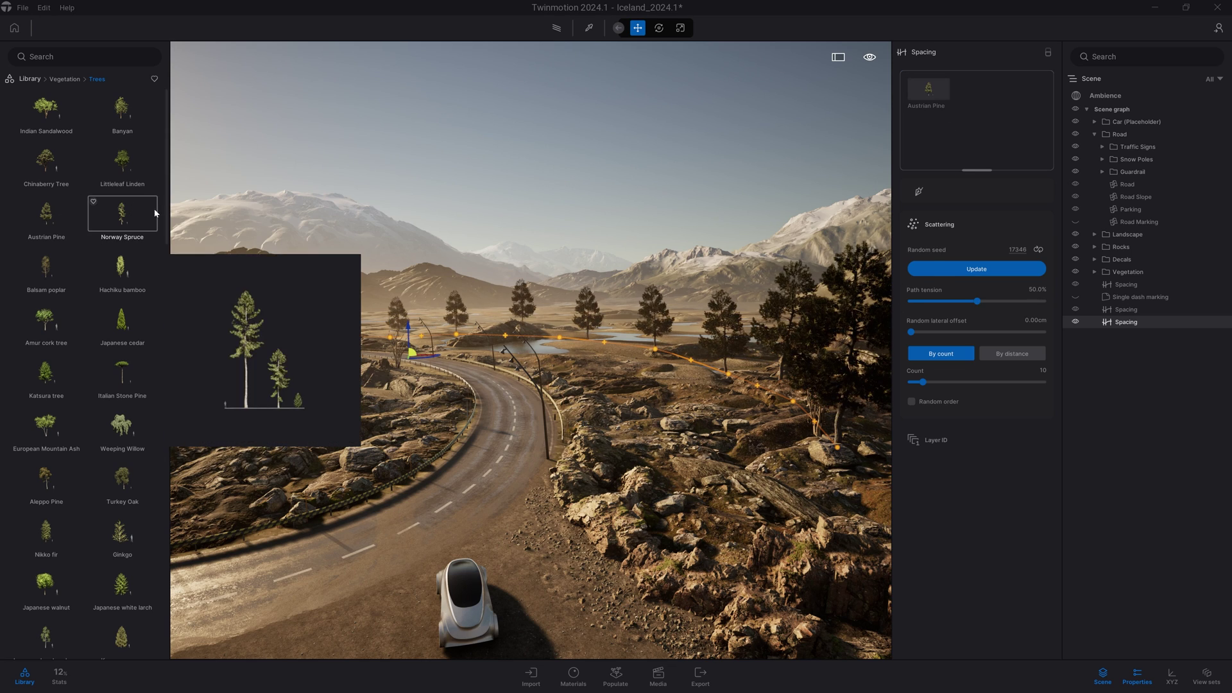
left_click_drag(122, 215, 1005, 130)
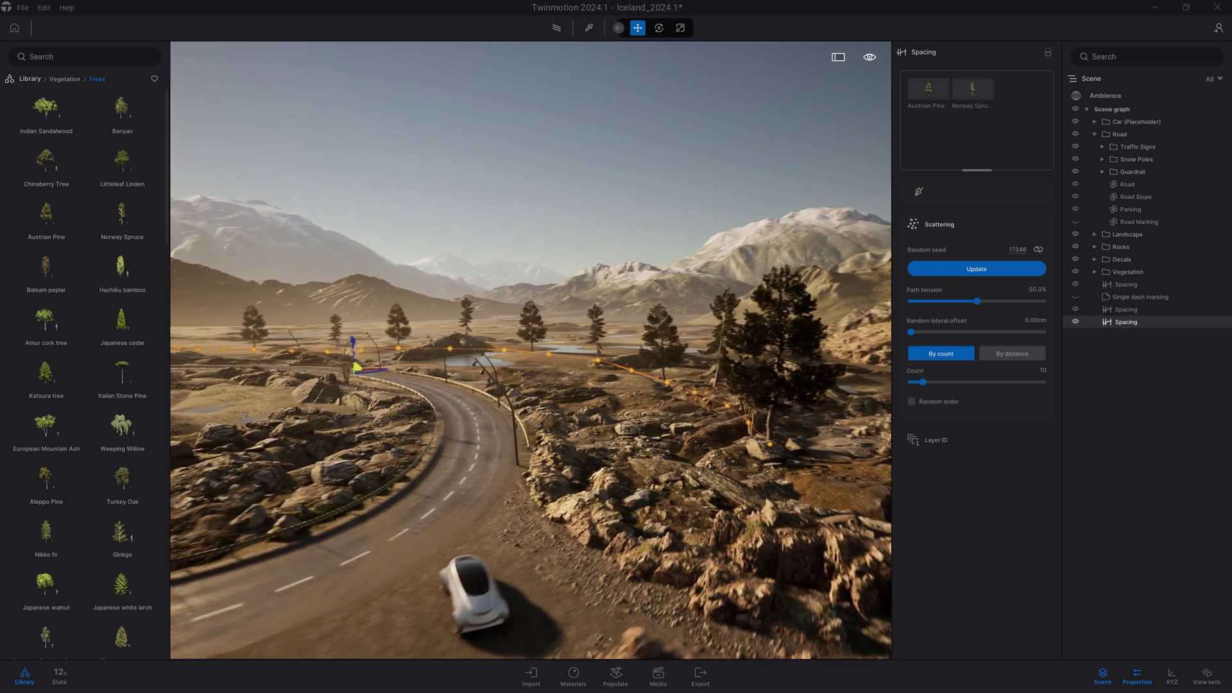
Set the tree path's count to 81.
scroll(753, 351, "up", 3)
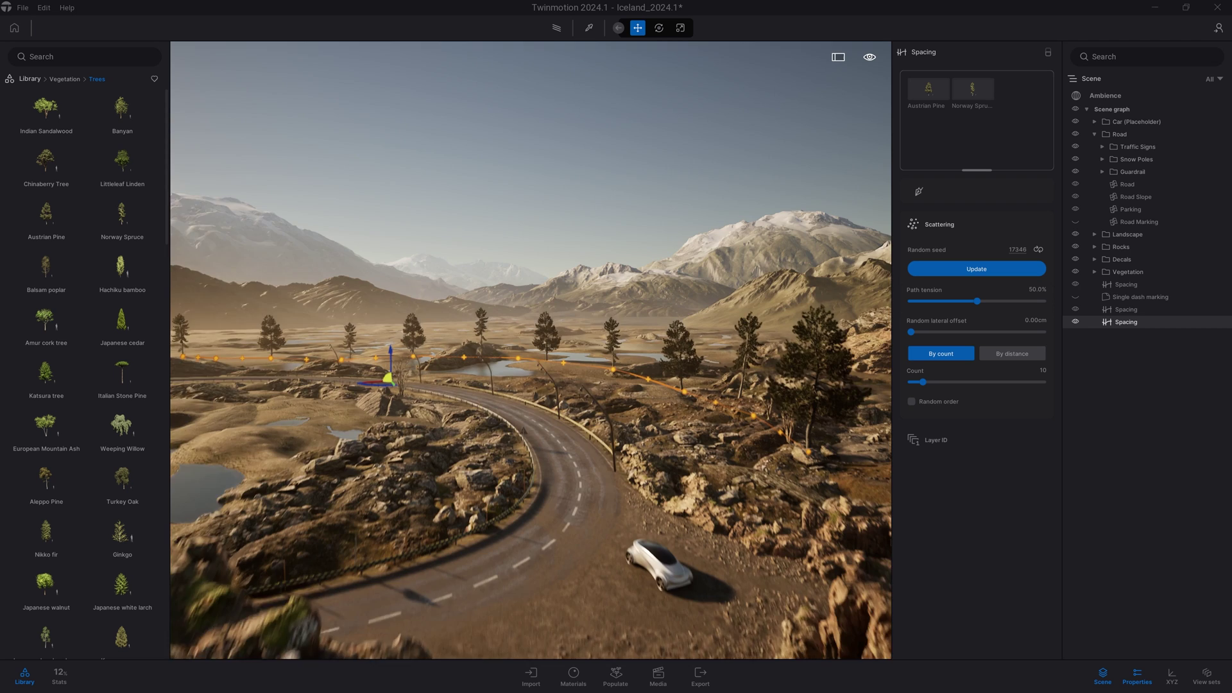
right_click_drag(754, 351, 849, 354)
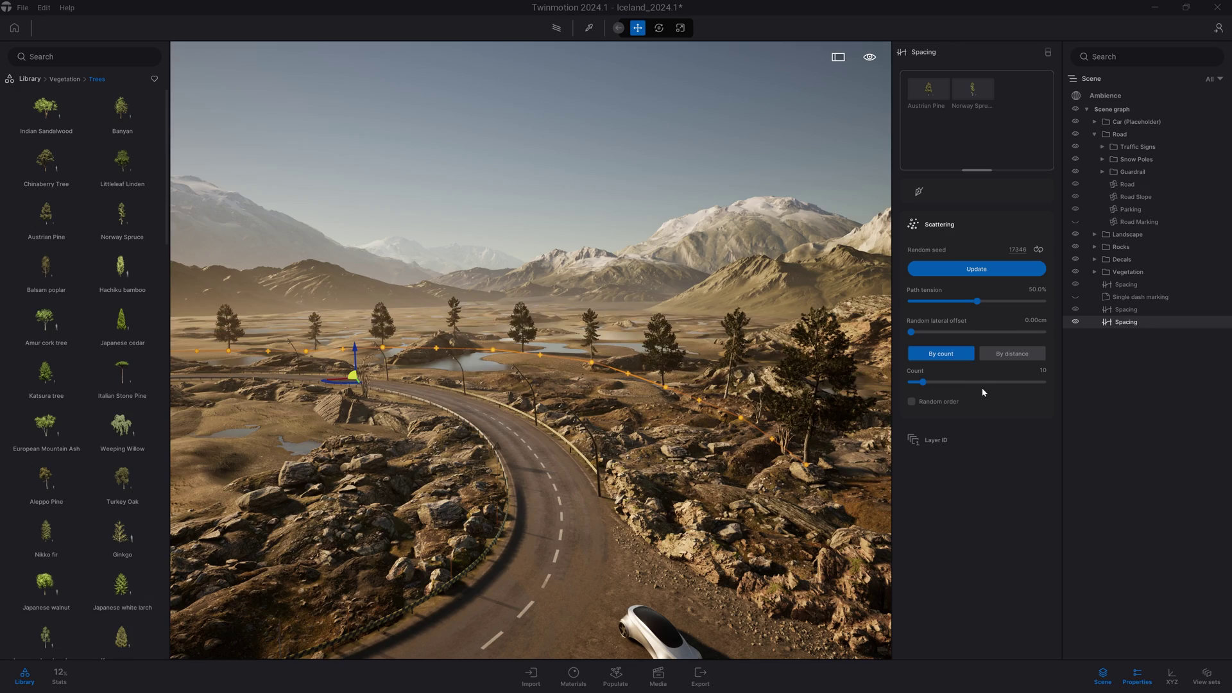
left_click_drag(923, 382, 1019, 385)
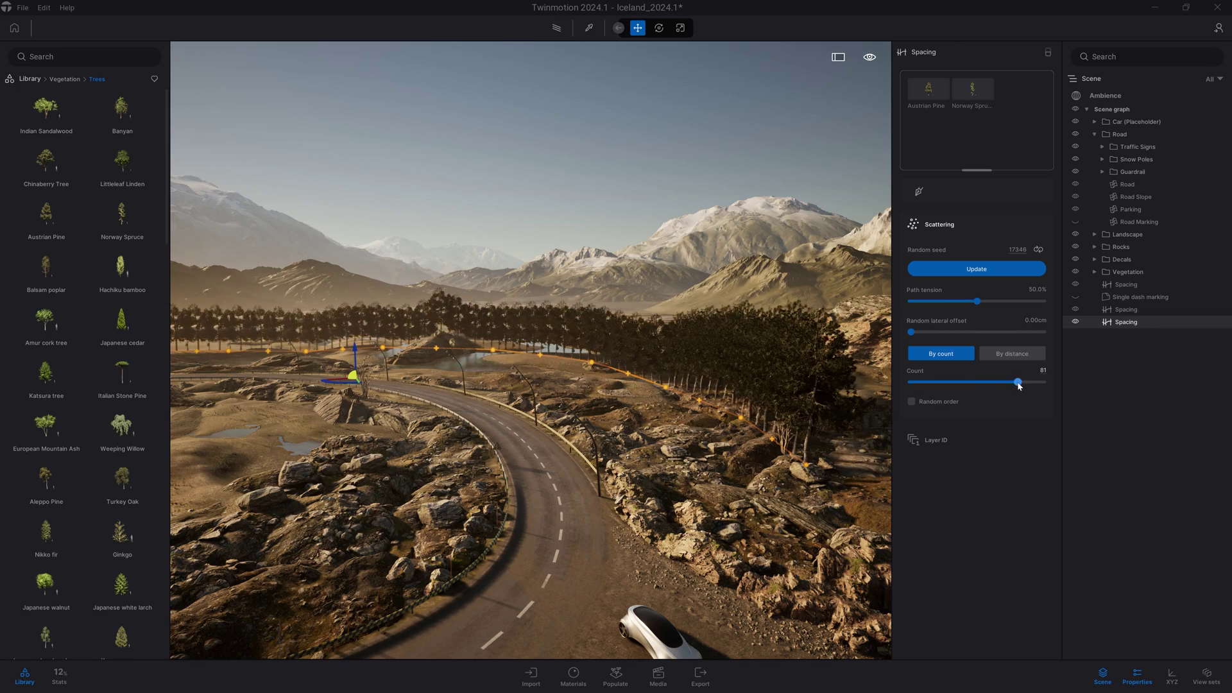
Examine the row of trees along the road from several viewpoints near ground level.
key("w")
right_click_drag(706, 360, 853, 302)
key("a")
right_click_drag(530, 350, 731, 328)
middle_click_drag(610, 436, 699, 436, "shift")
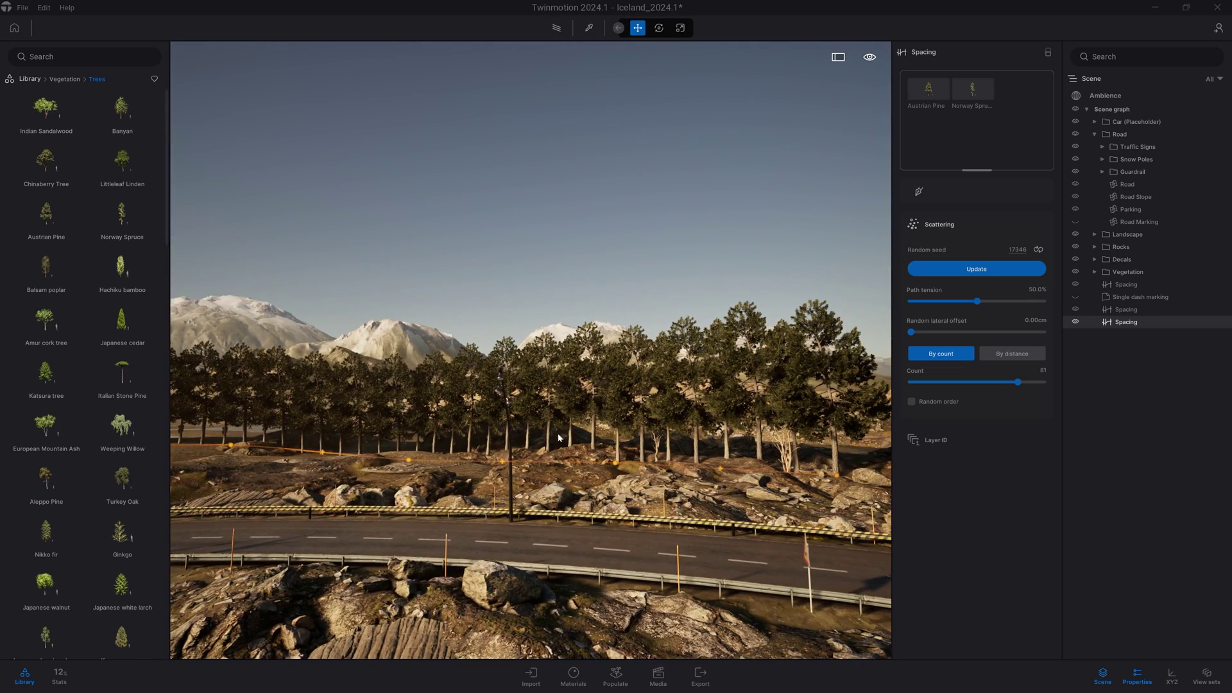
right_click_drag(448, 448, 192, 447)
right_click_drag(703, 454, 545, 454)
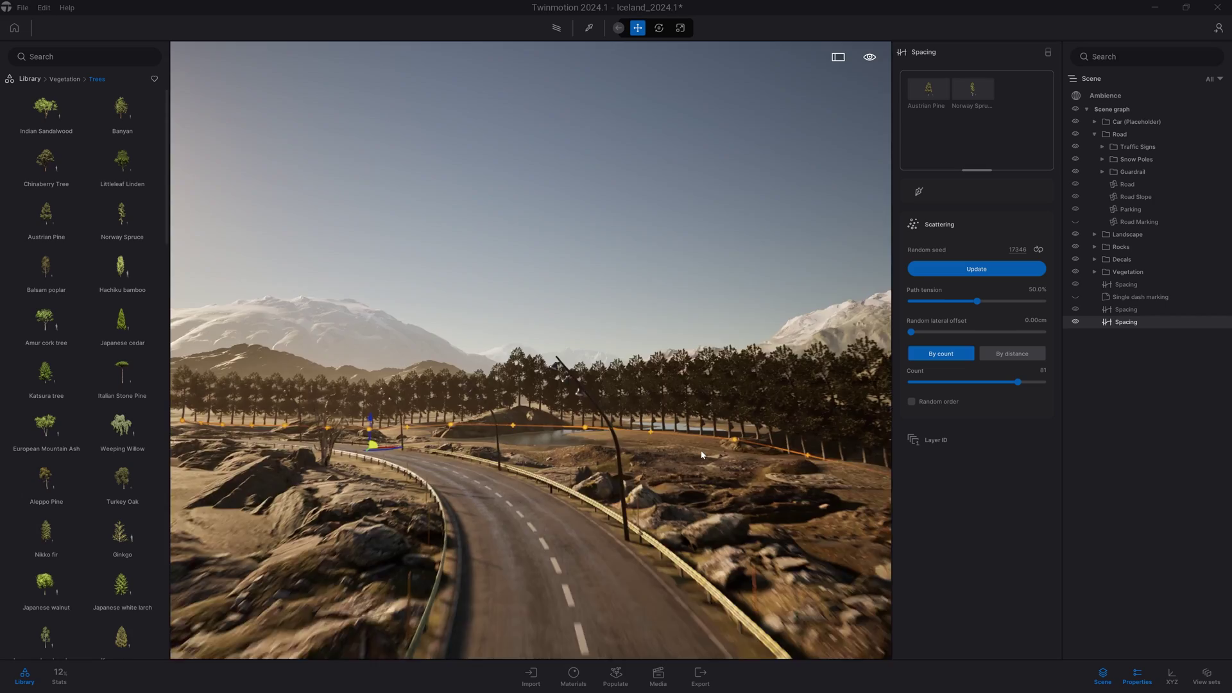
key("s")
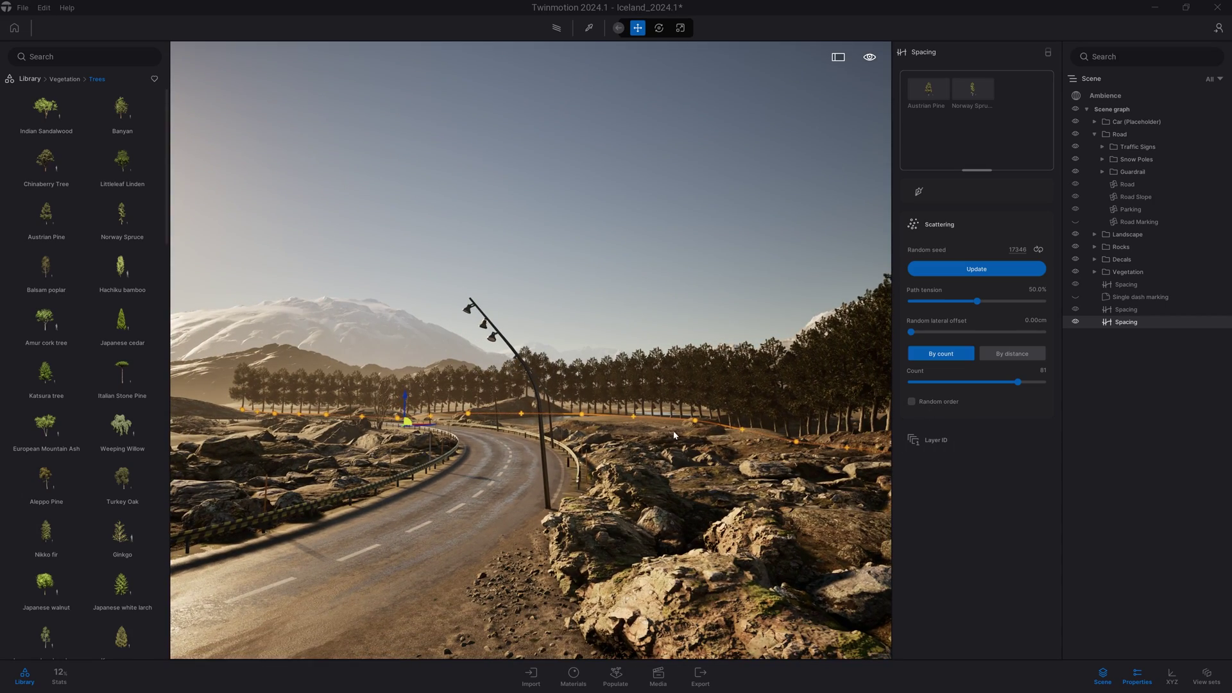
right_click_drag(657, 439, 768, 439)
key("s")
key("a")
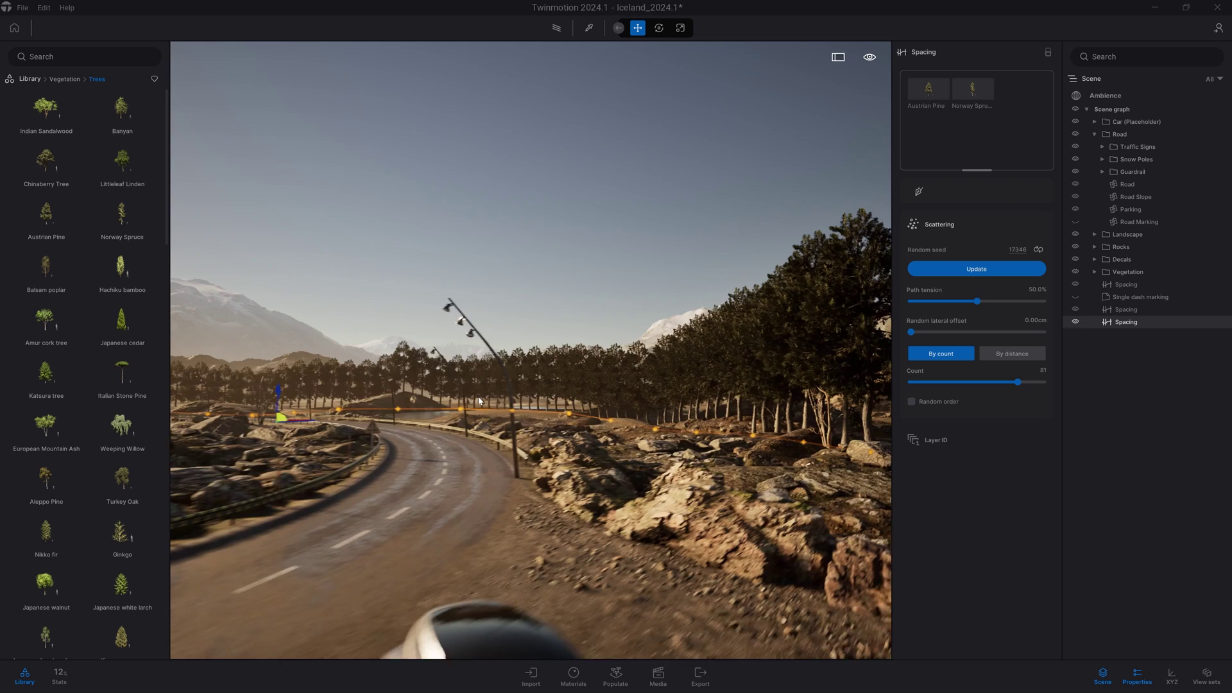
left_click_drag(597, 437, 564, 436)
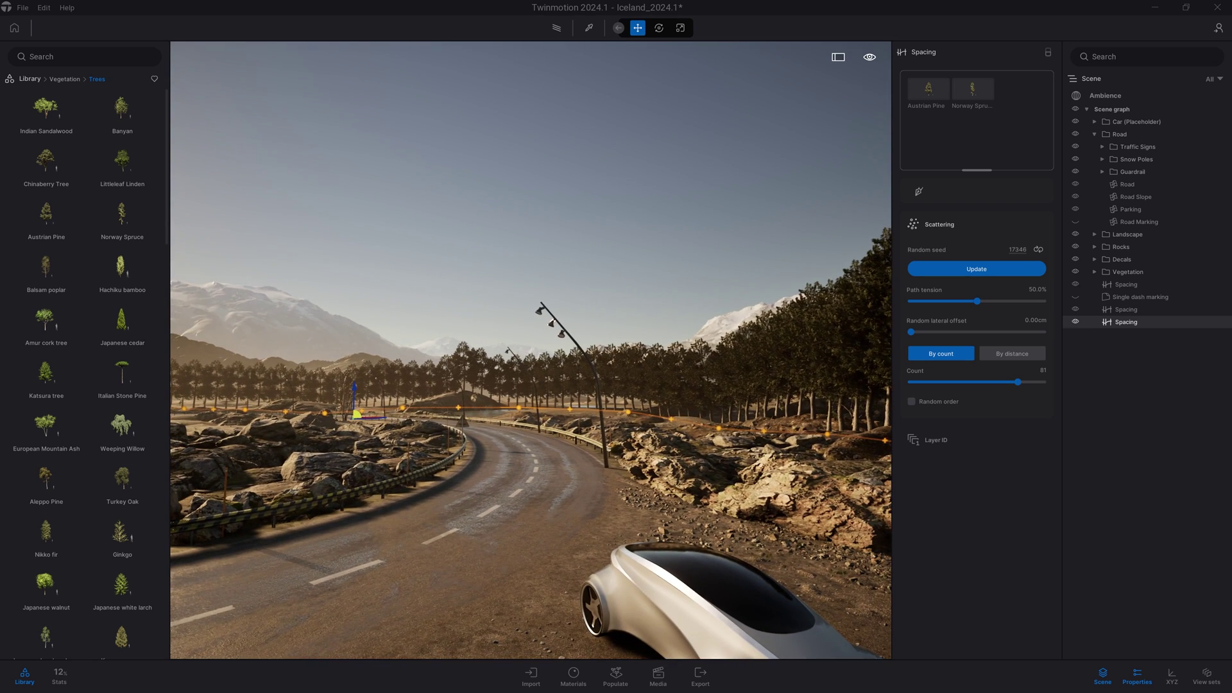
Set the tree path's random lateral offset to 2000 cm.
right_click_drag(624, 438, 628, 404)
key("e")
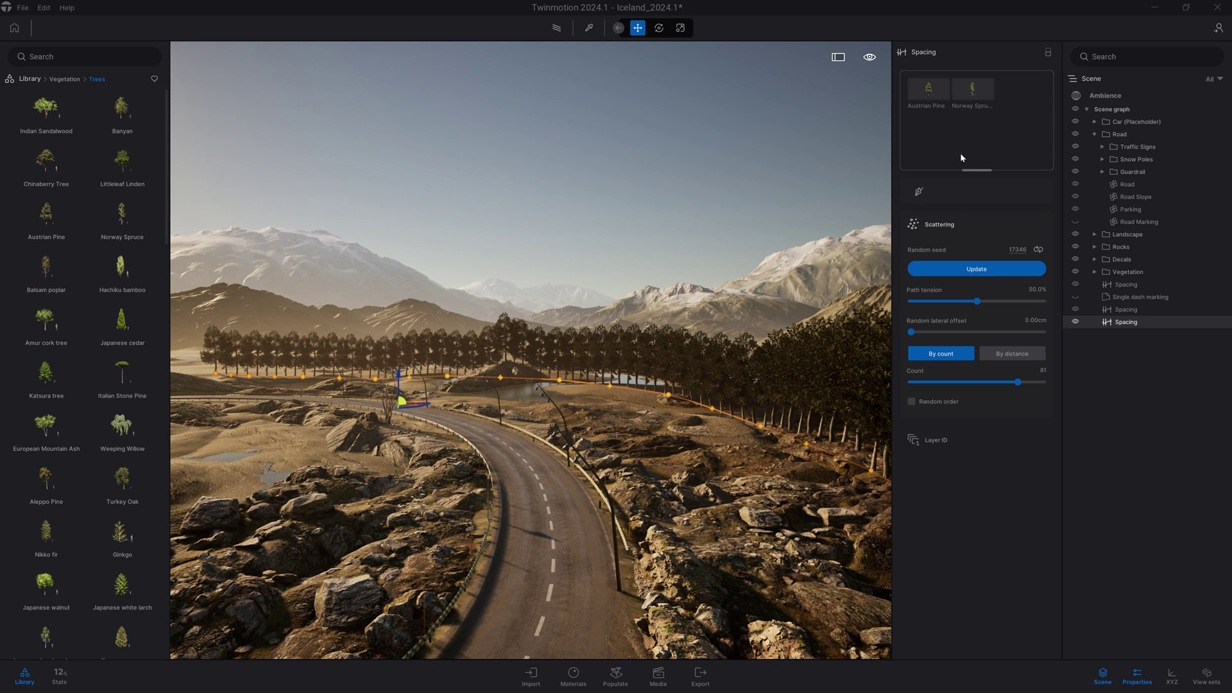
left_click_drag(911, 332, 1044, 333)
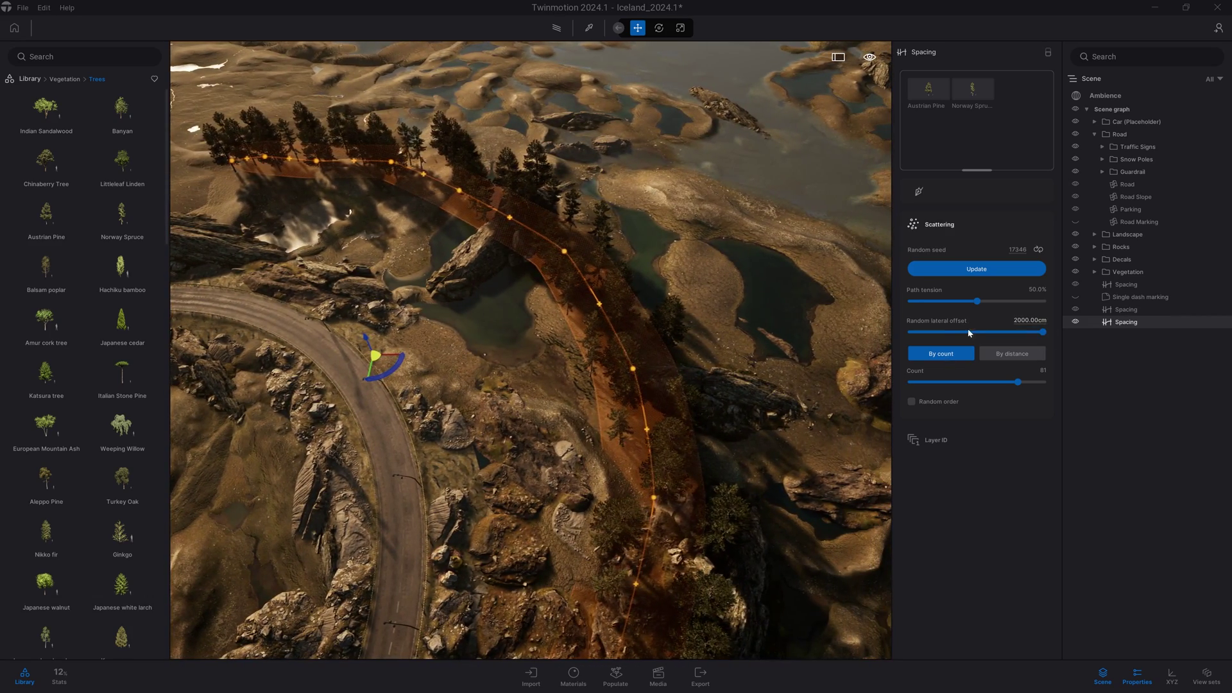
Try a random lateral offset of about 192 cm on the tree path, and return it to 2000 cm.
left_click_drag(969, 333, 924, 332)
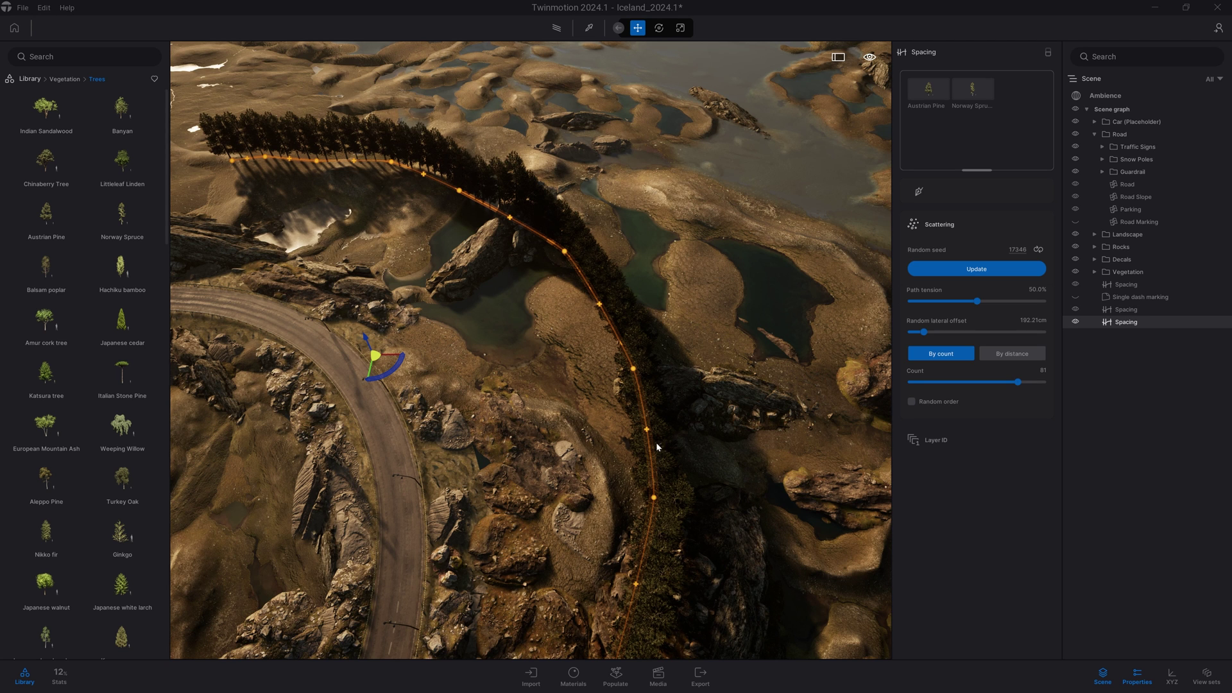
left_click_drag(930, 332, 1103, 340)
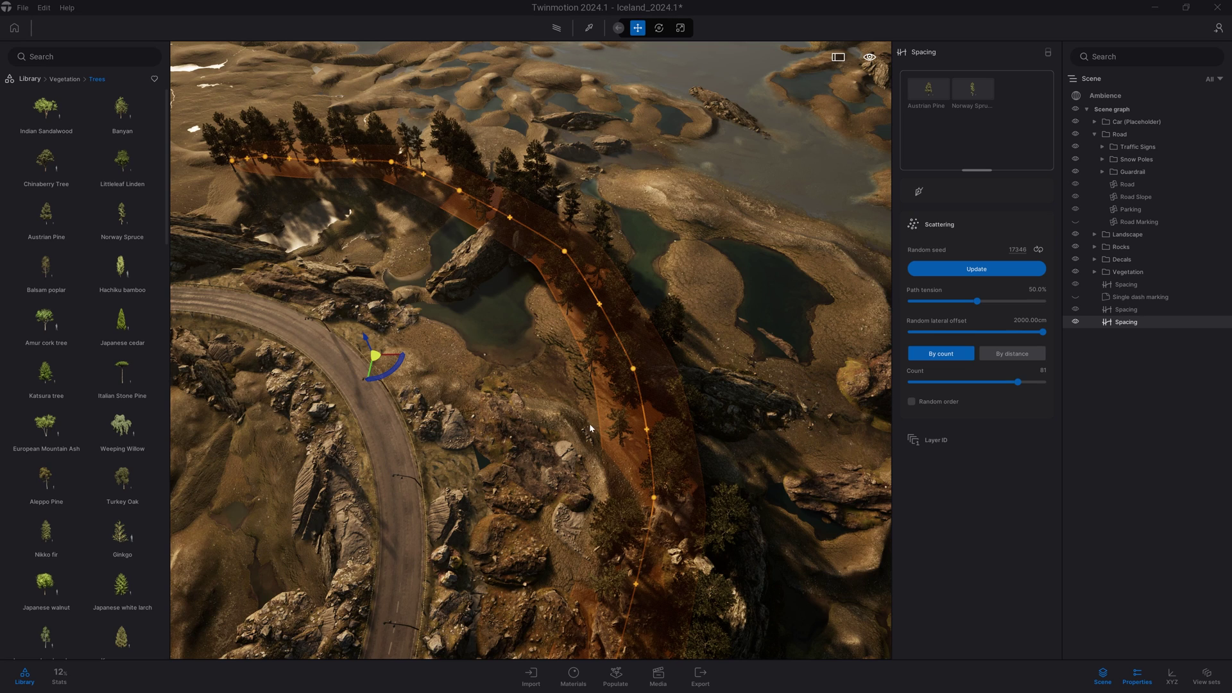
Set the random rotation of both the Austrian Pine and Norway Spruce on the path to 1.00.
middle_click_drag(590, 429, 632, 333, "shift")
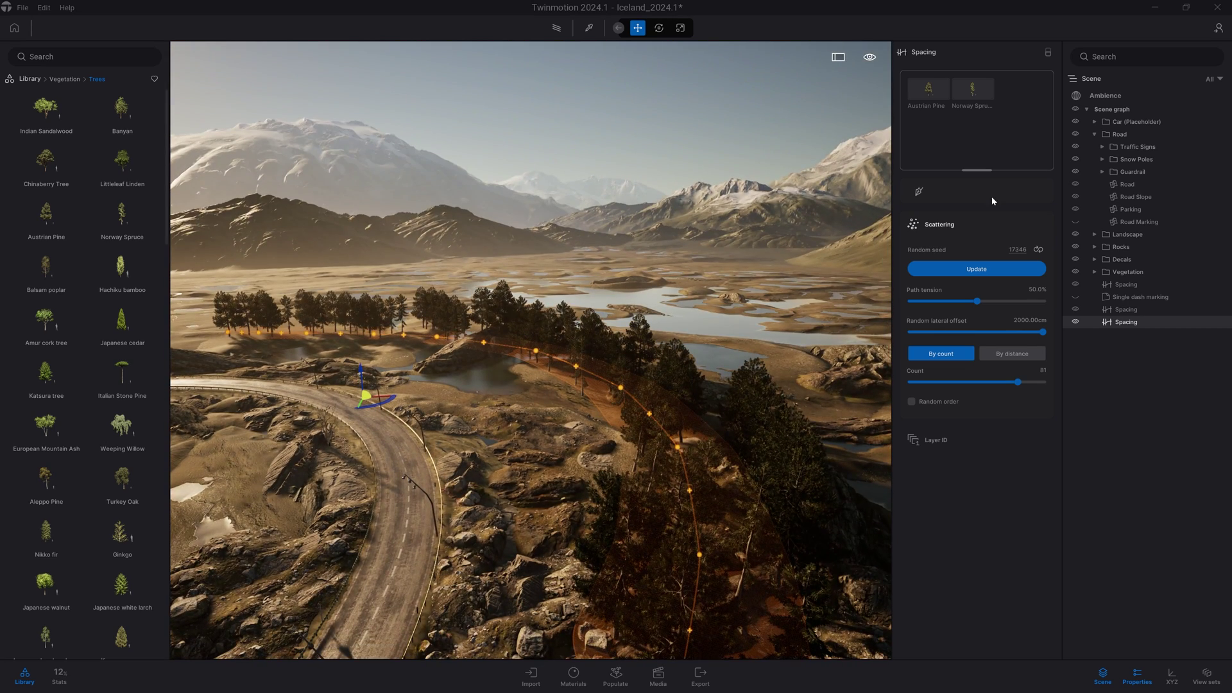
left_click(926, 95)
left_click(971, 95, "ctrl")
scroll(946, 223, "down", 2)
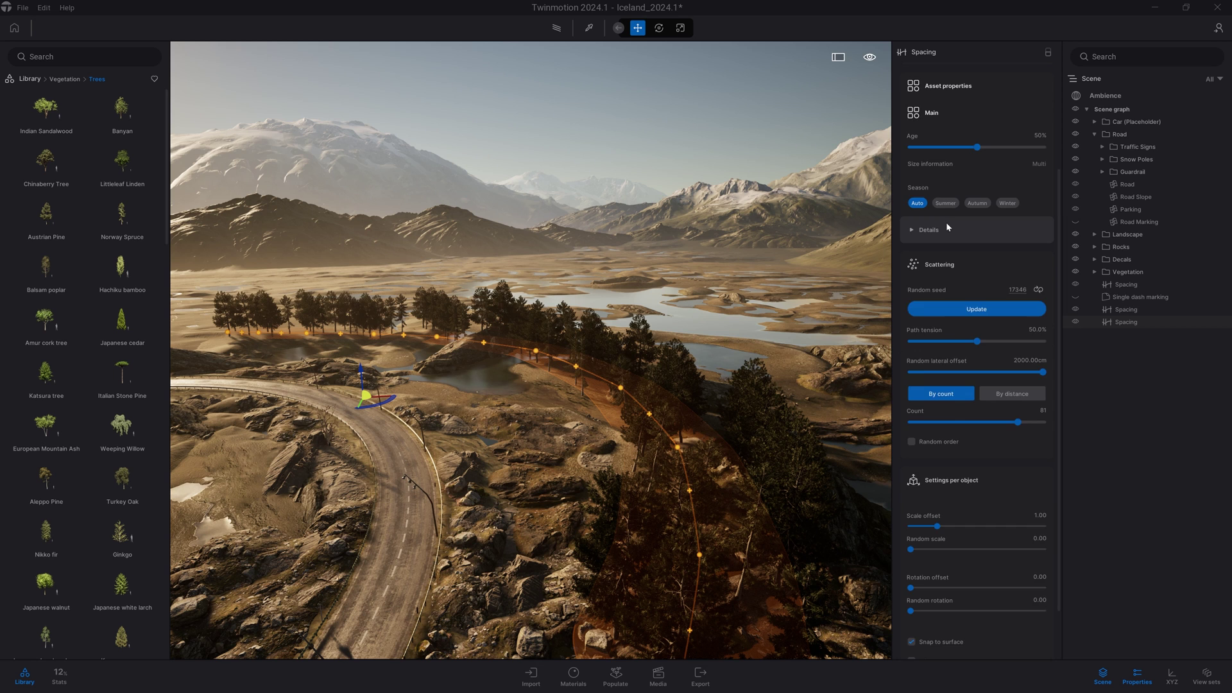
scroll(946, 222, "down", 2)
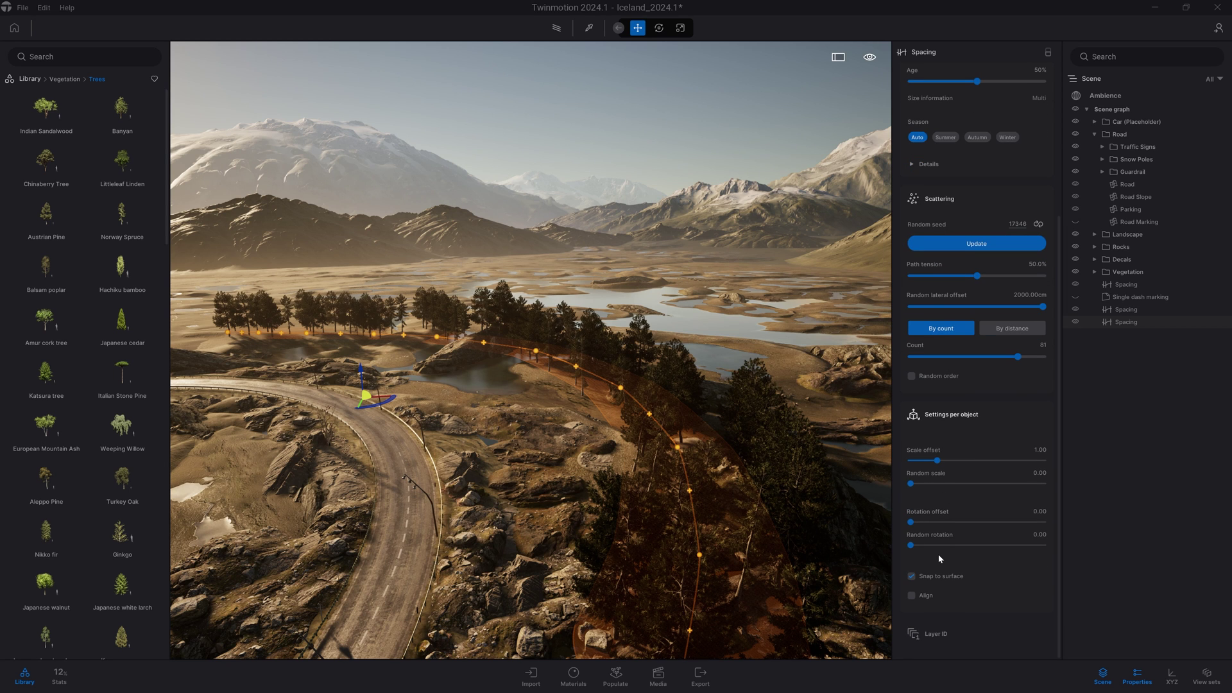
left_click_drag(911, 545, 1071, 568)
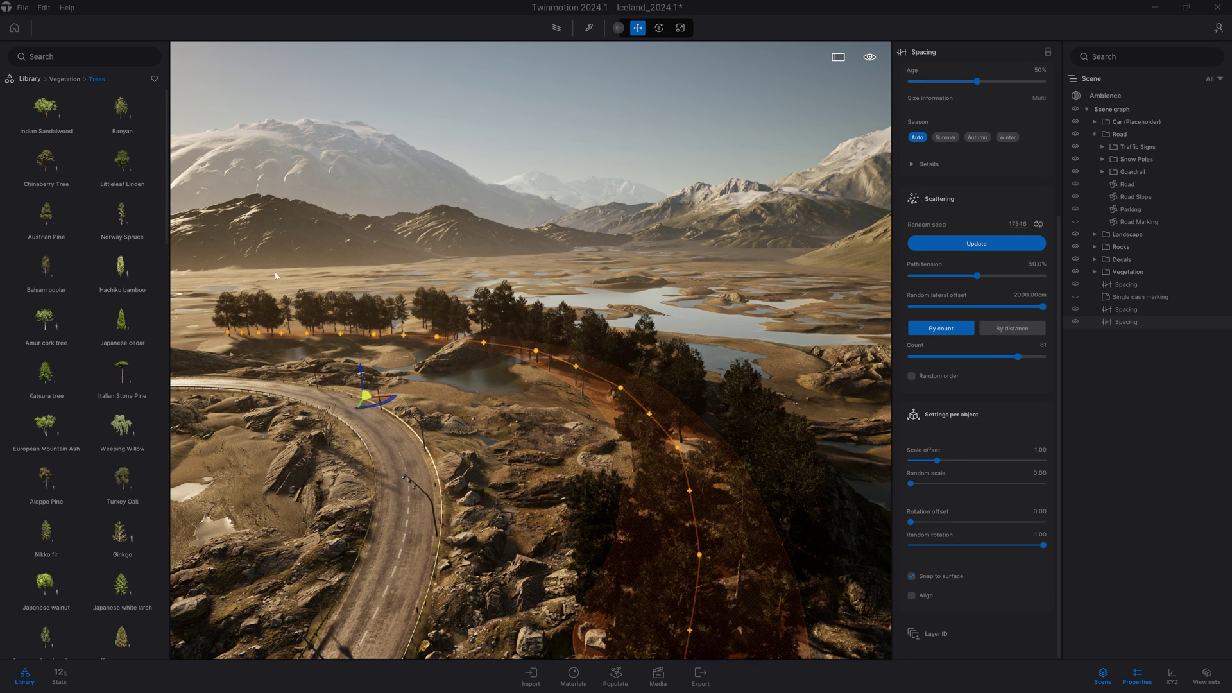
Try the Align option on the path's trees from a viewpoint near the road, and turn it off again.
middle_click_drag(649, 445, 713, 289, "shift")
left_click(912, 597)
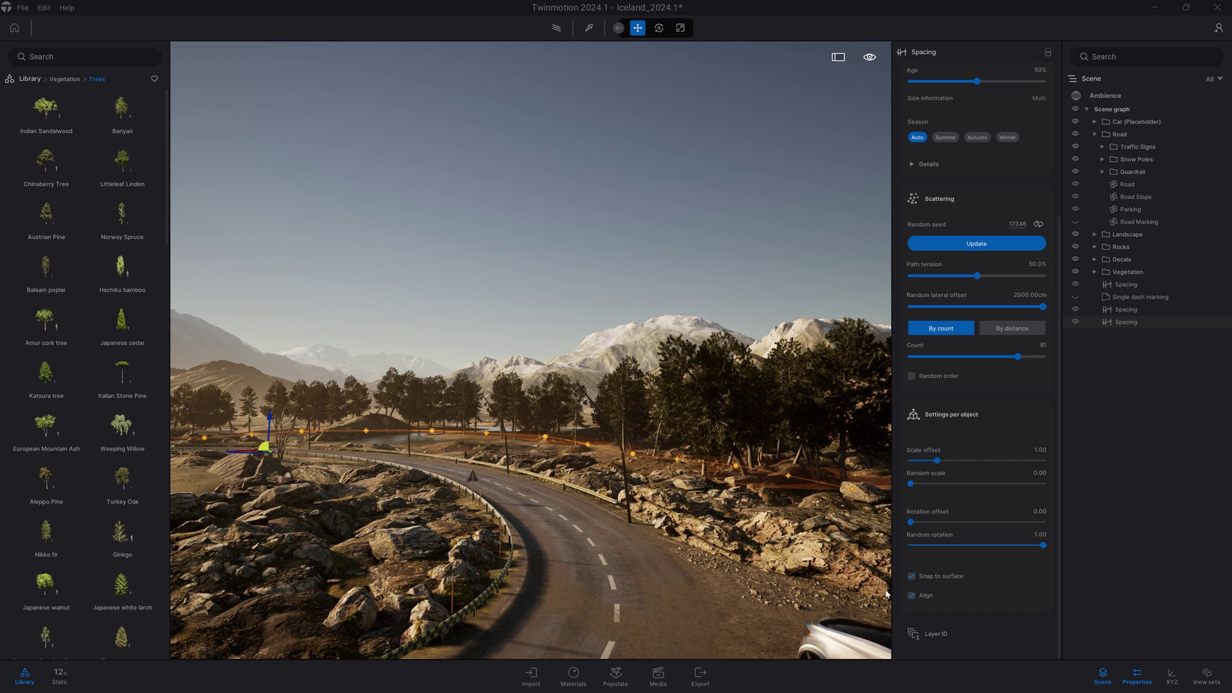
left_click(912, 597)
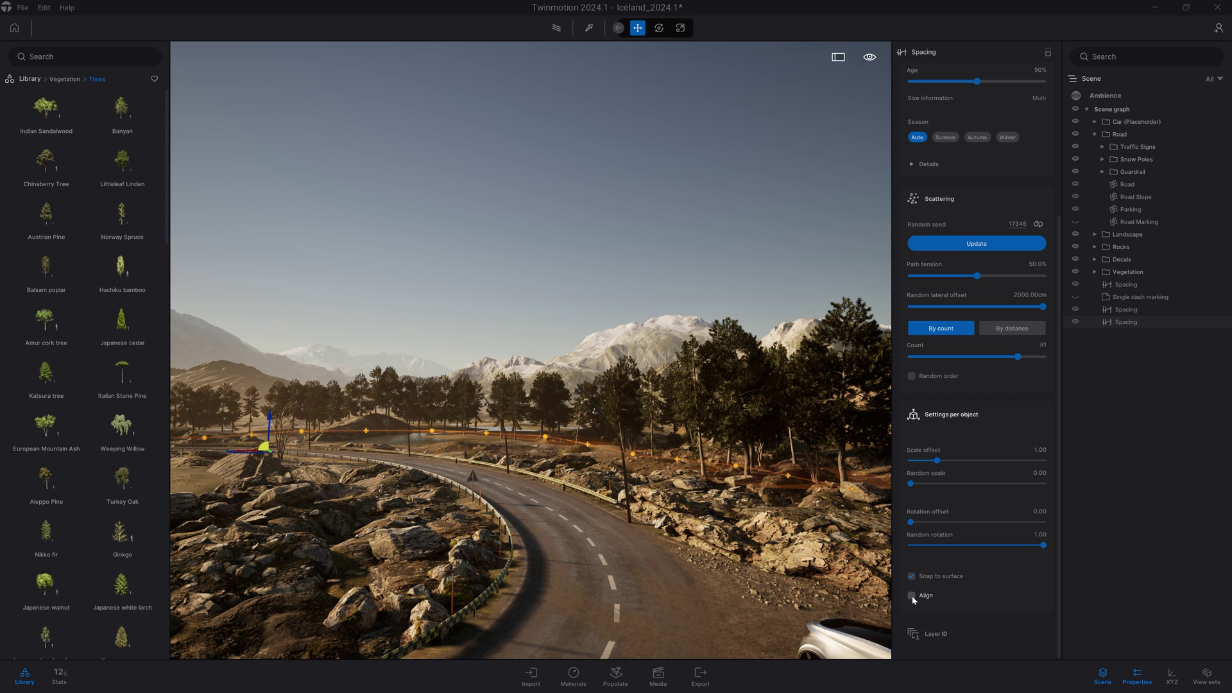
Raise the tree path's count to 100.
middle_click_drag(531, 450, 450, 450, "shift")
scroll(925, 462, "up", 3)
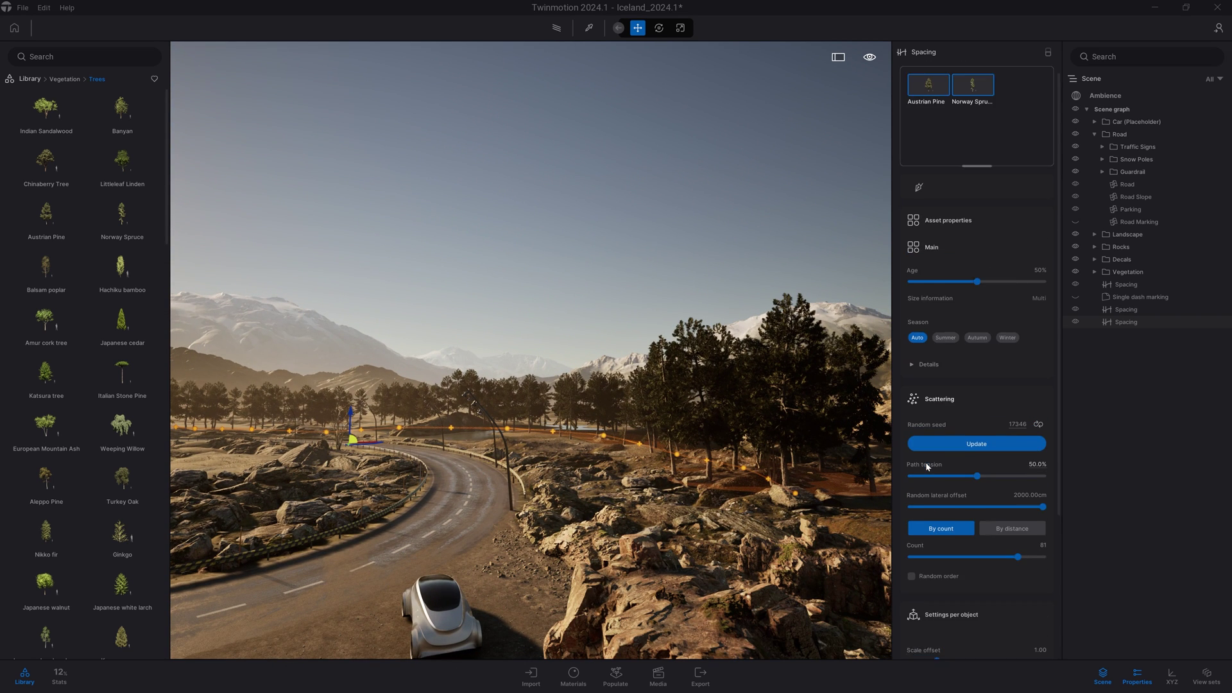
scroll(925, 462, "down", 2)
left_click_drag(1018, 421, 1045, 422)
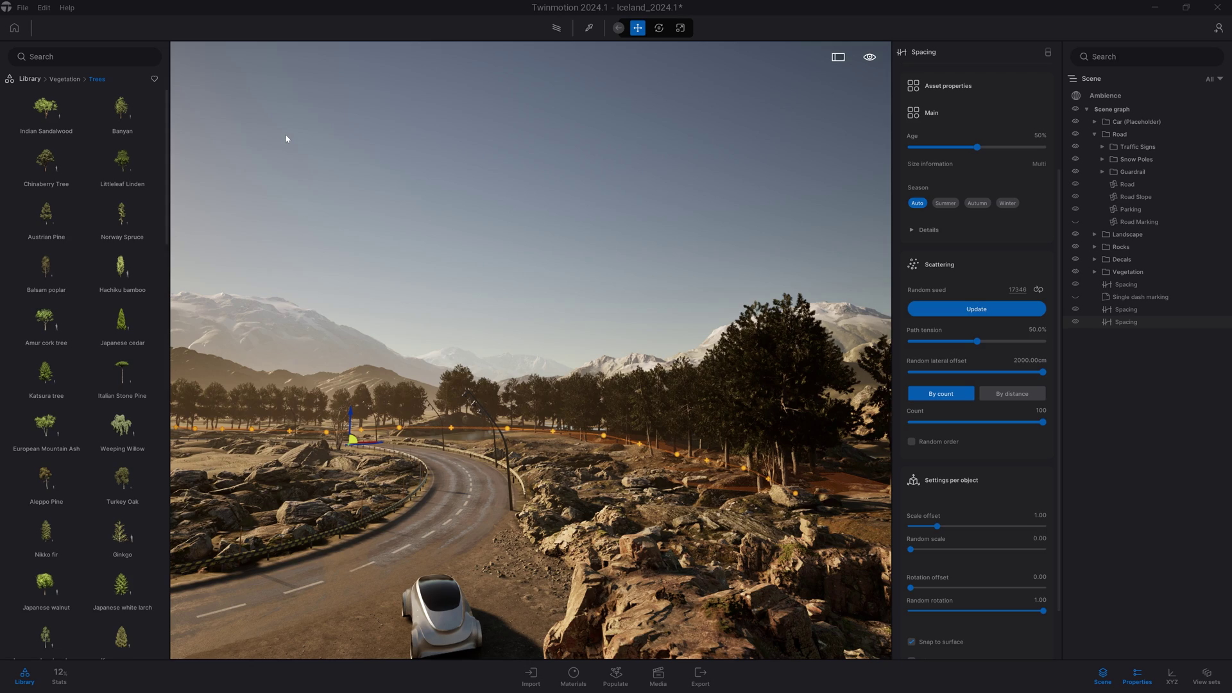
Duplicate the tree path onto the opposite side of the road, and rotate and shift the copy toward the inside of the bend.
right_click_drag(745, 333, 558, 456)
key("e")
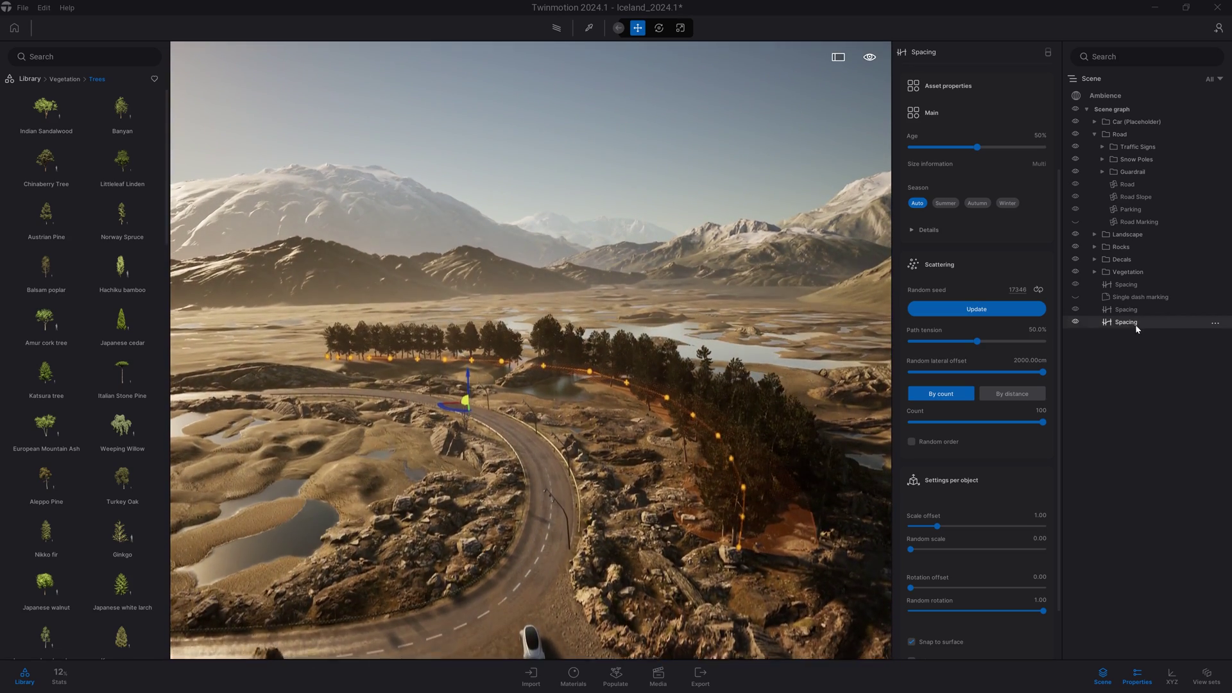
left_click(1117, 322)
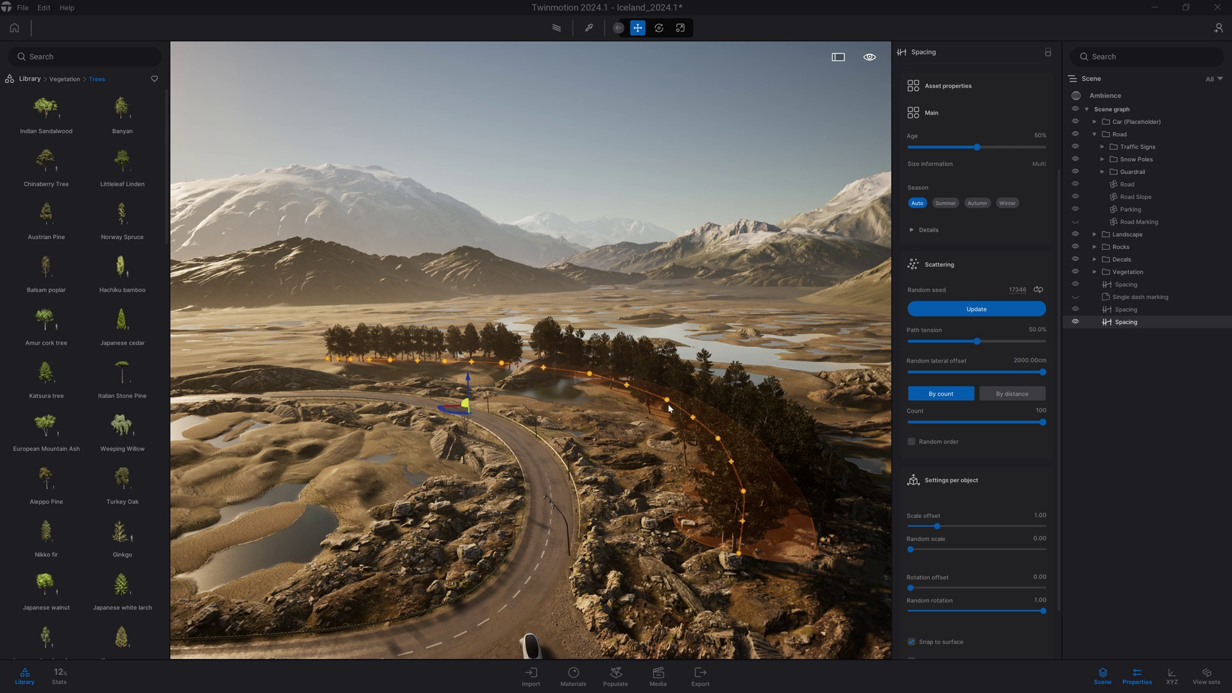
right_click_drag(551, 453, 333, 419)
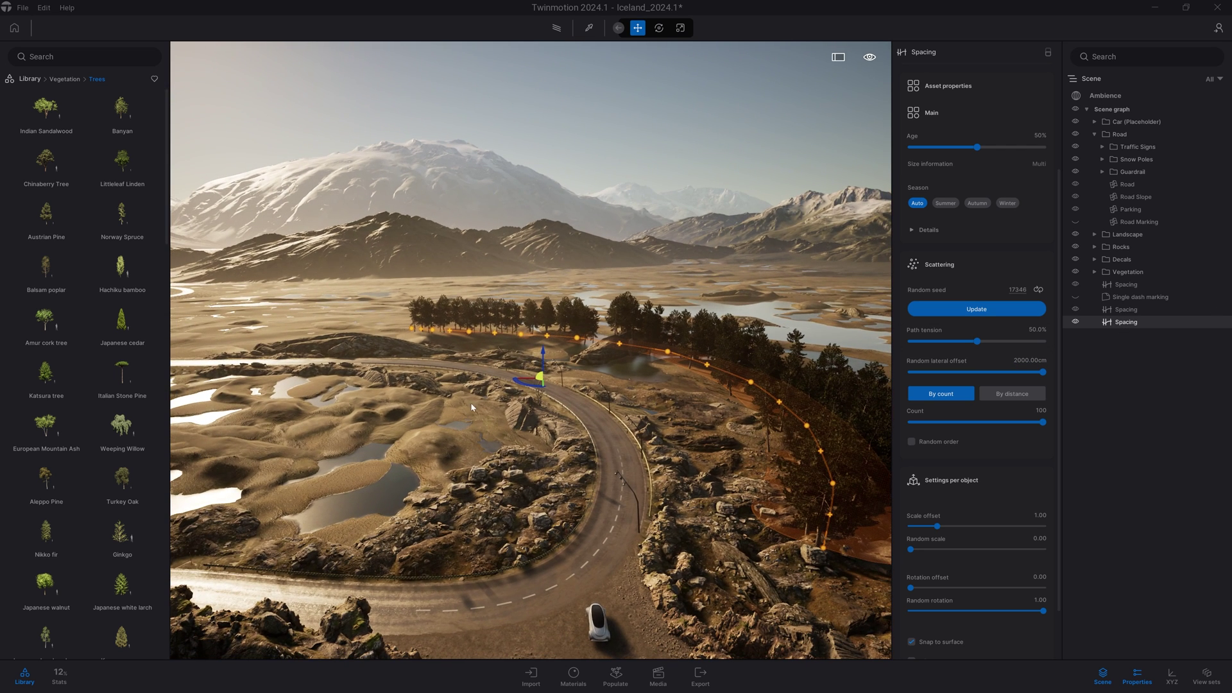
left_click_drag(520, 385, 294, 436, "shift")
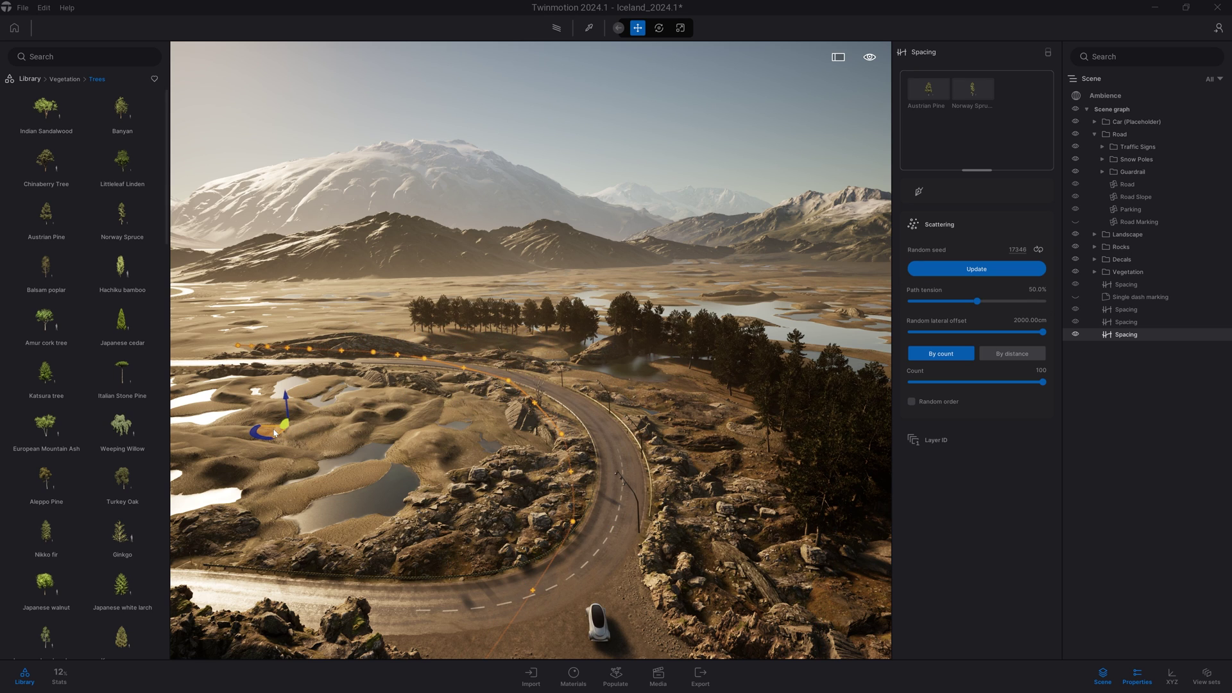
left_click(607, 403)
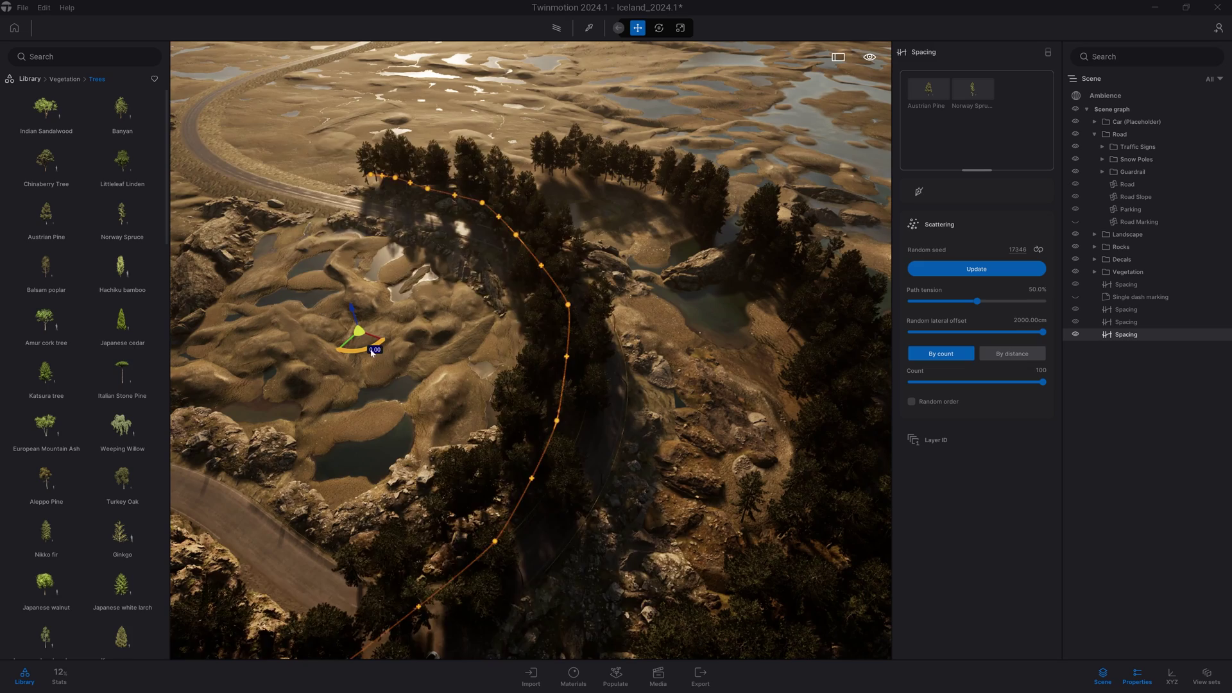
left_click_drag(373, 351, 313, 405)
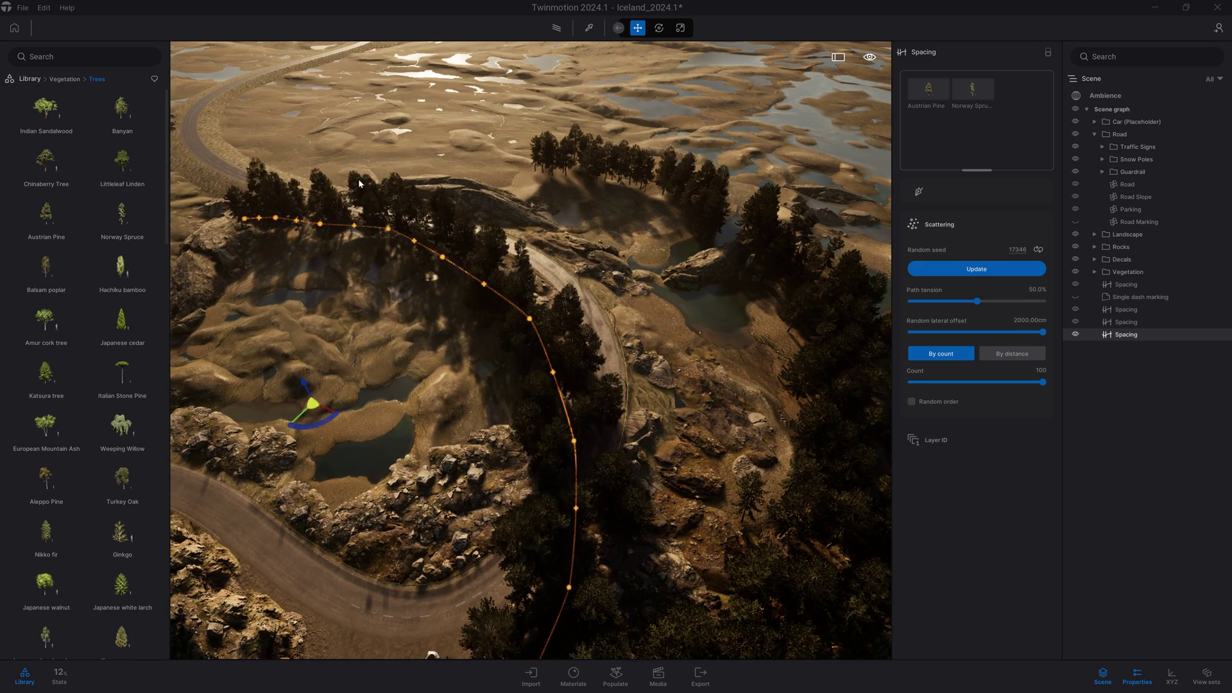
Reposition the copied path's points so its trees stand inside the bend and clear the road and parking area.
right_click_drag(587, 257, 626, 383)
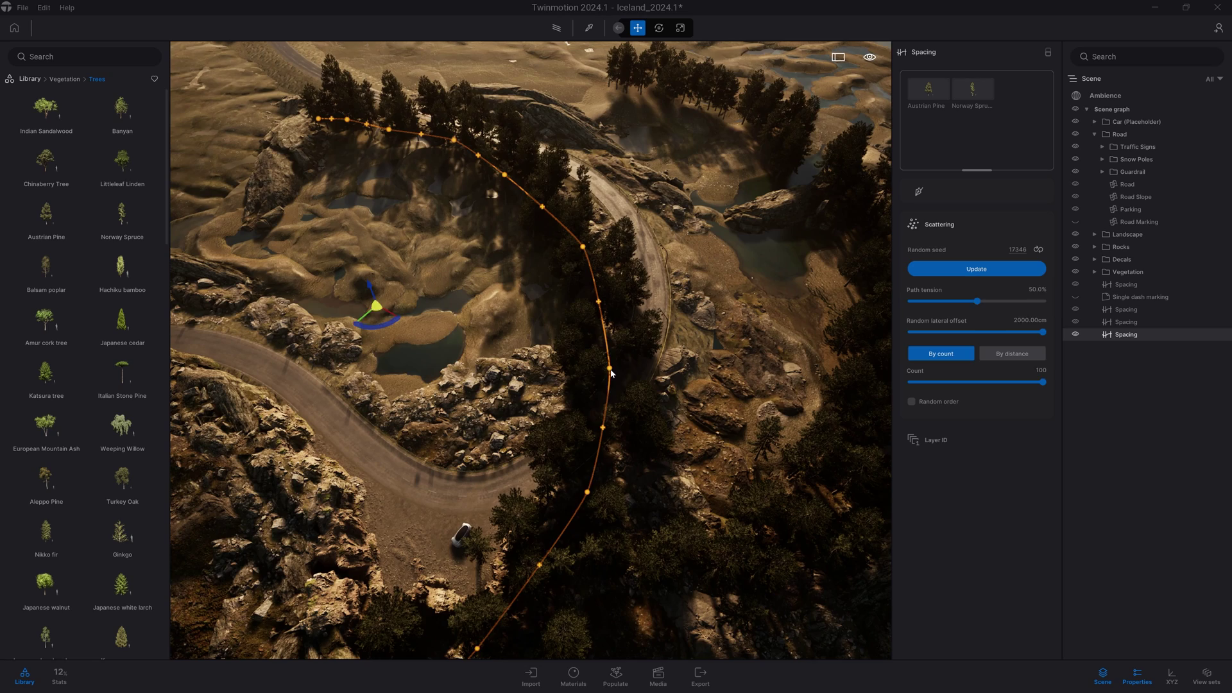
left_click_drag(611, 384, 560, 365)
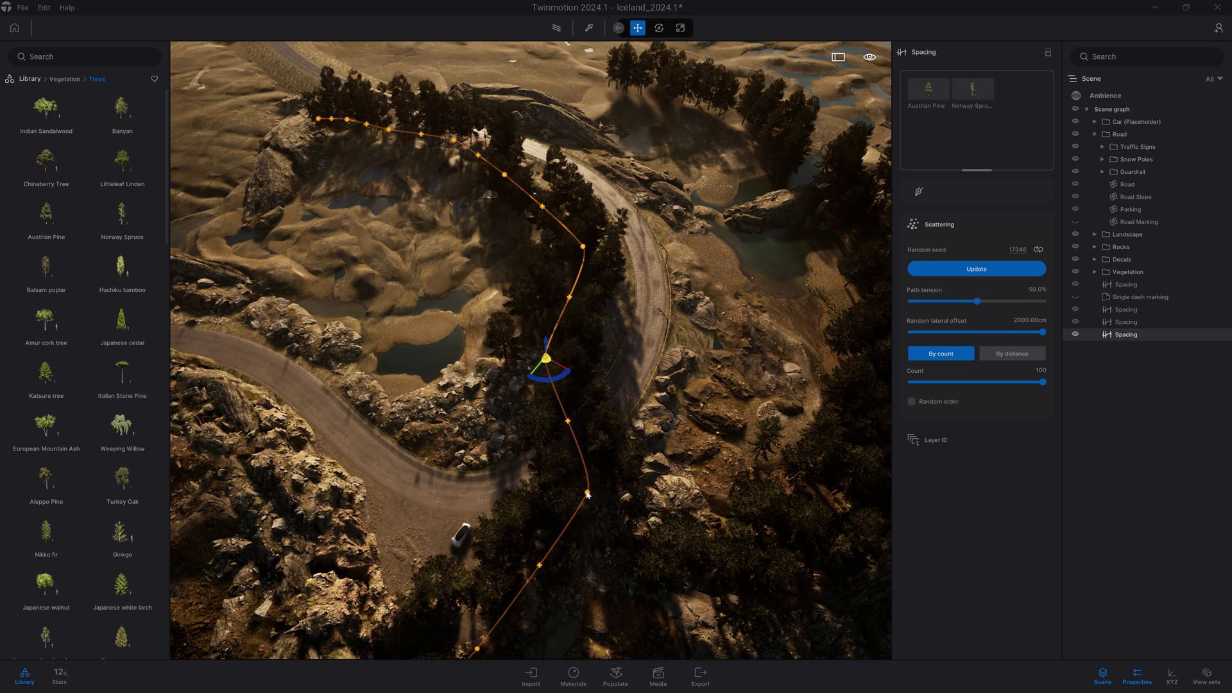
left_click_drag(592, 509, 438, 417)
right_click_drag(524, 472, 502, 534)
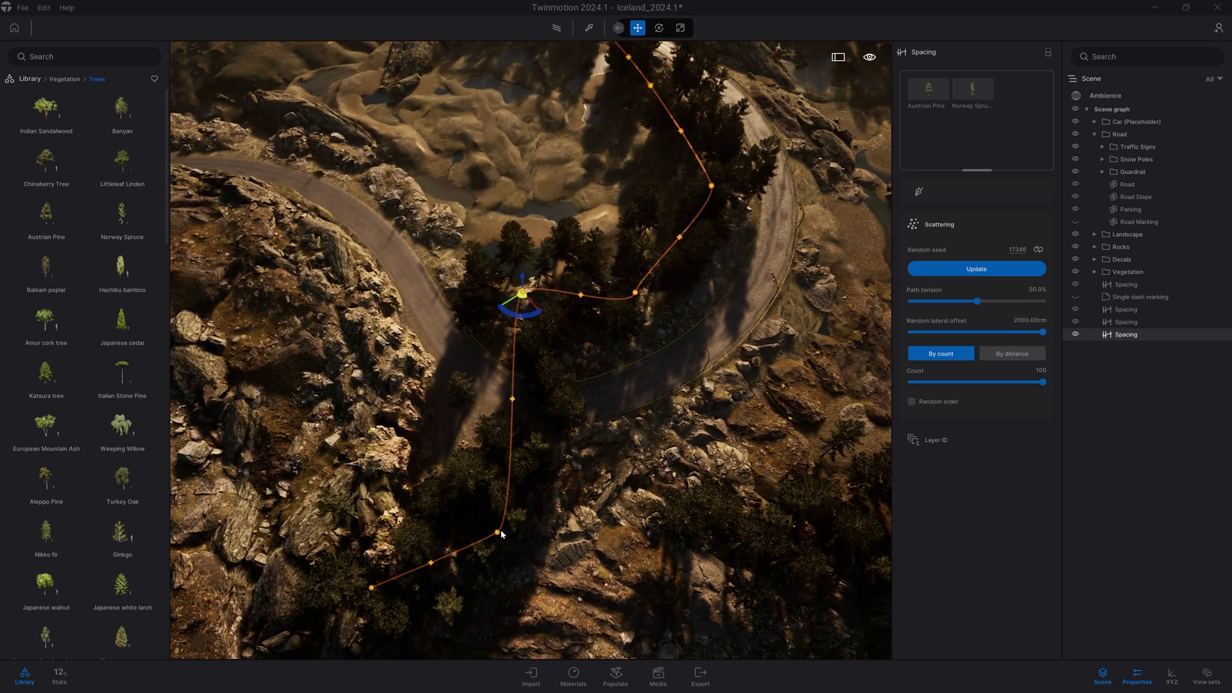
left_click_drag(496, 514, 458, 237)
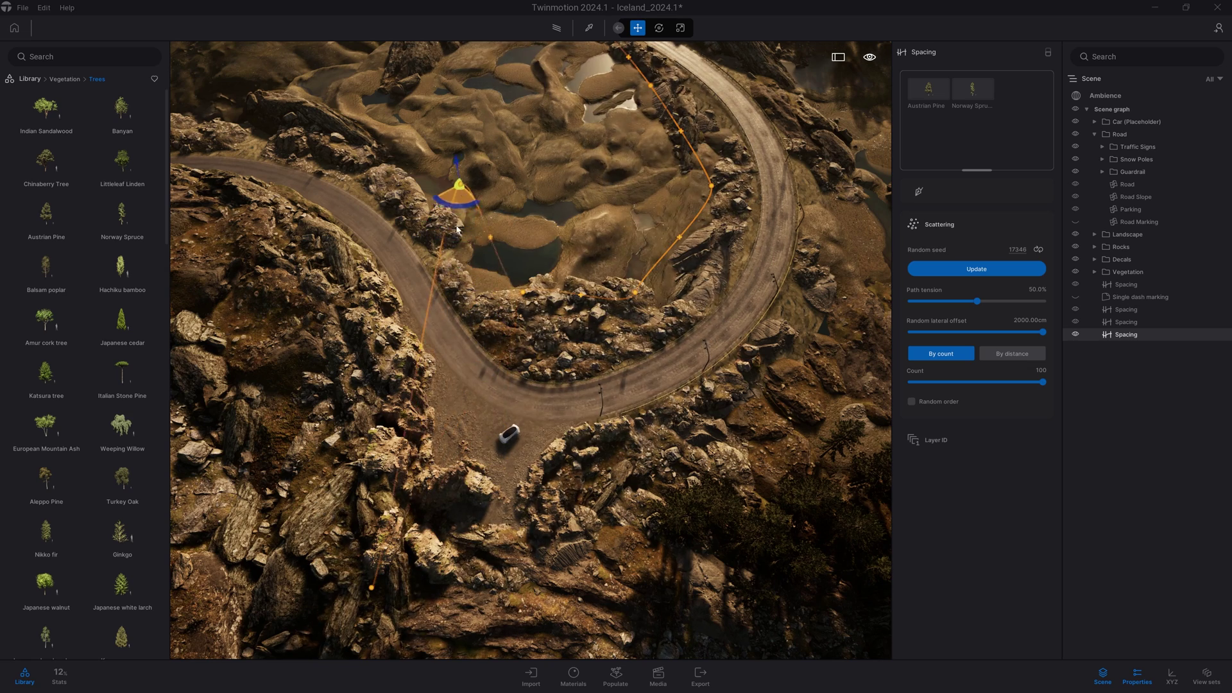
left_click(373, 588)
left_click_drag(403, 588, 415, 98)
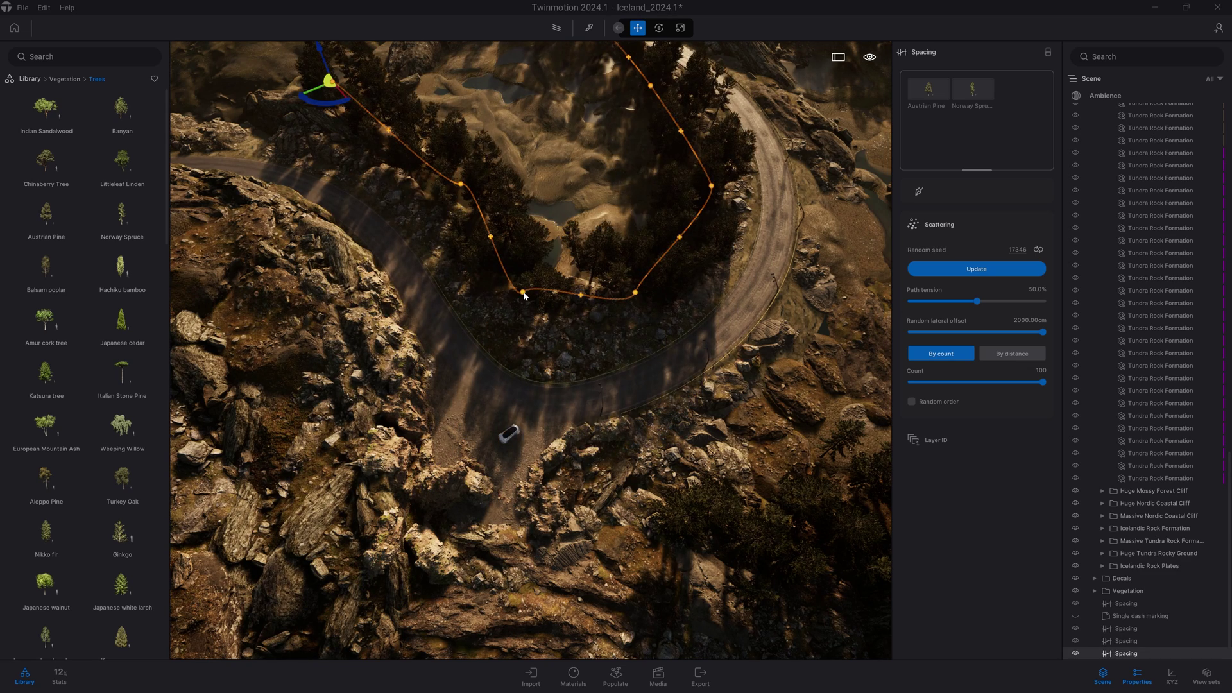
Deselect the path and examine the trees on both sides of the road from a lower viewpoint.
key("Escape")
right_click_drag(600, 411, 668, 258)
right_click_drag(530, 308, 520, 289)
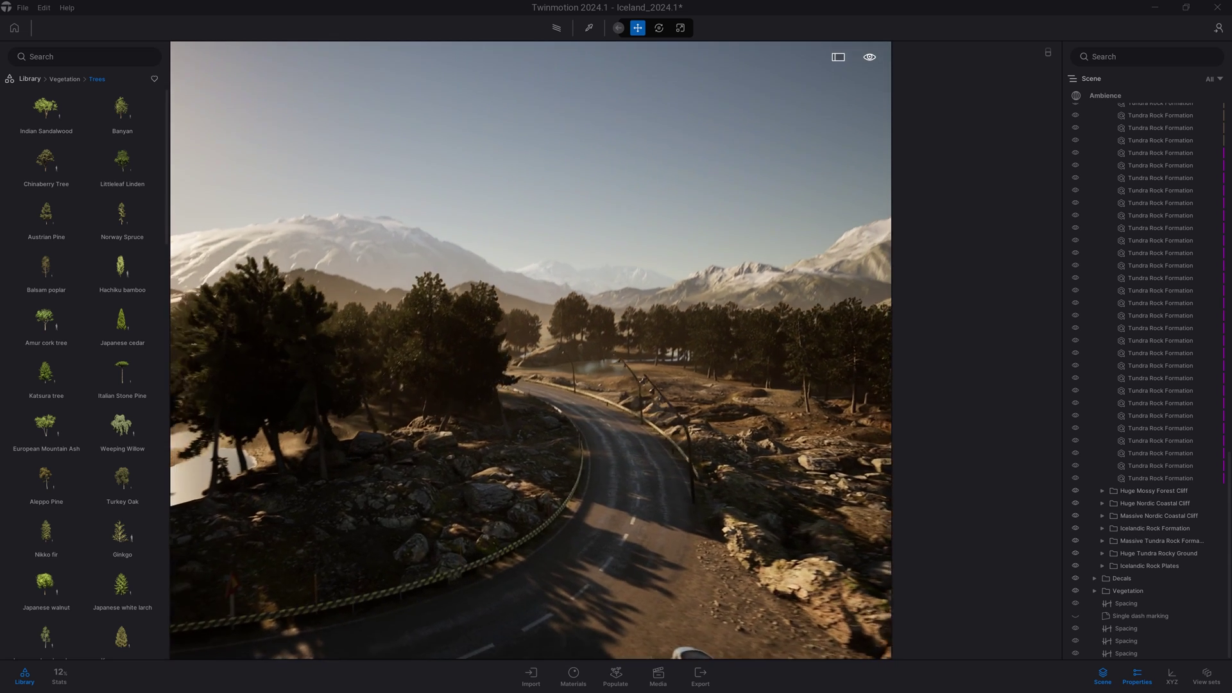